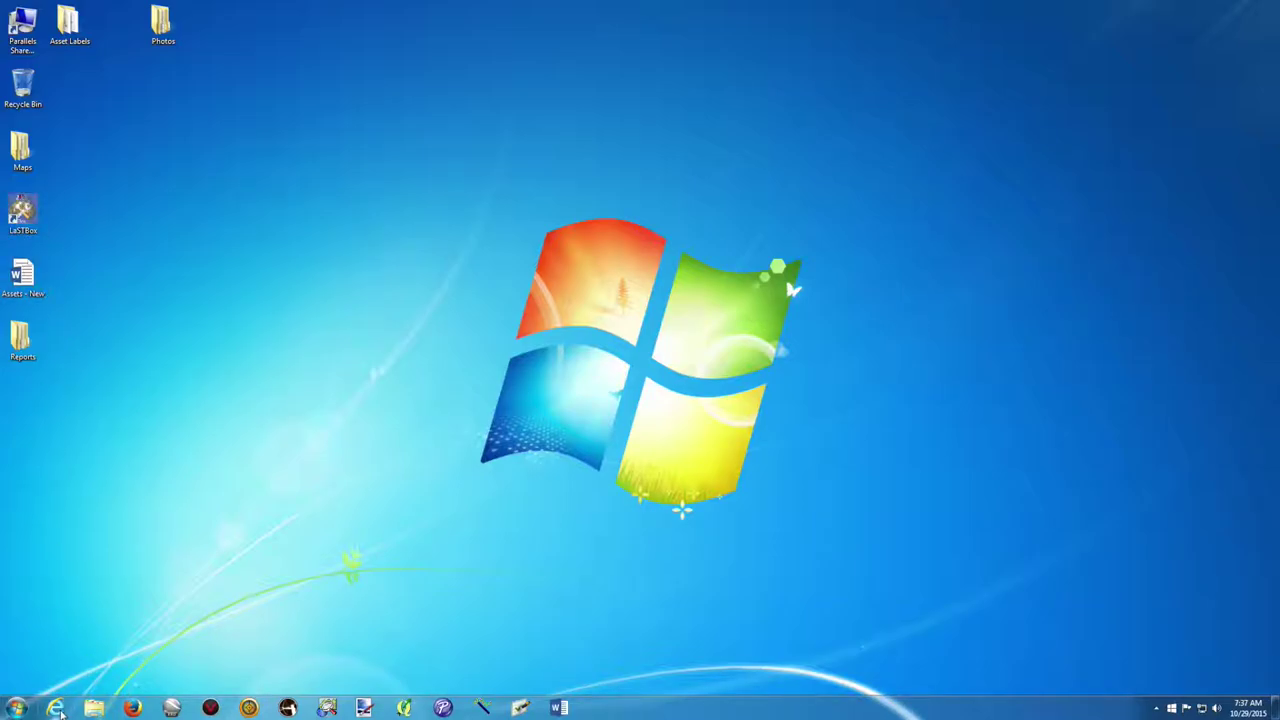
Open the Northern Land Council purchasing login page in Internet Explorer via the PO NLC favourite.
{"action": "left_click", "coordinate": [57, 708]}
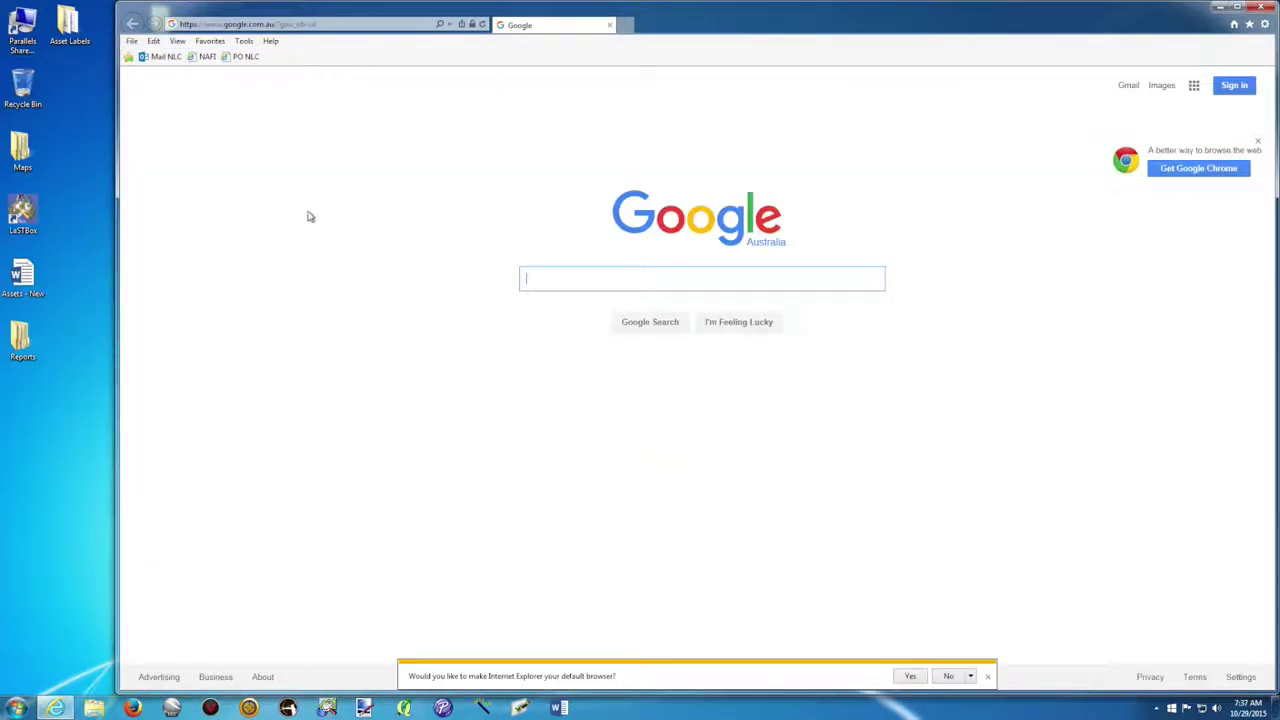
{"action": "left_click", "coordinate": [248, 58]}
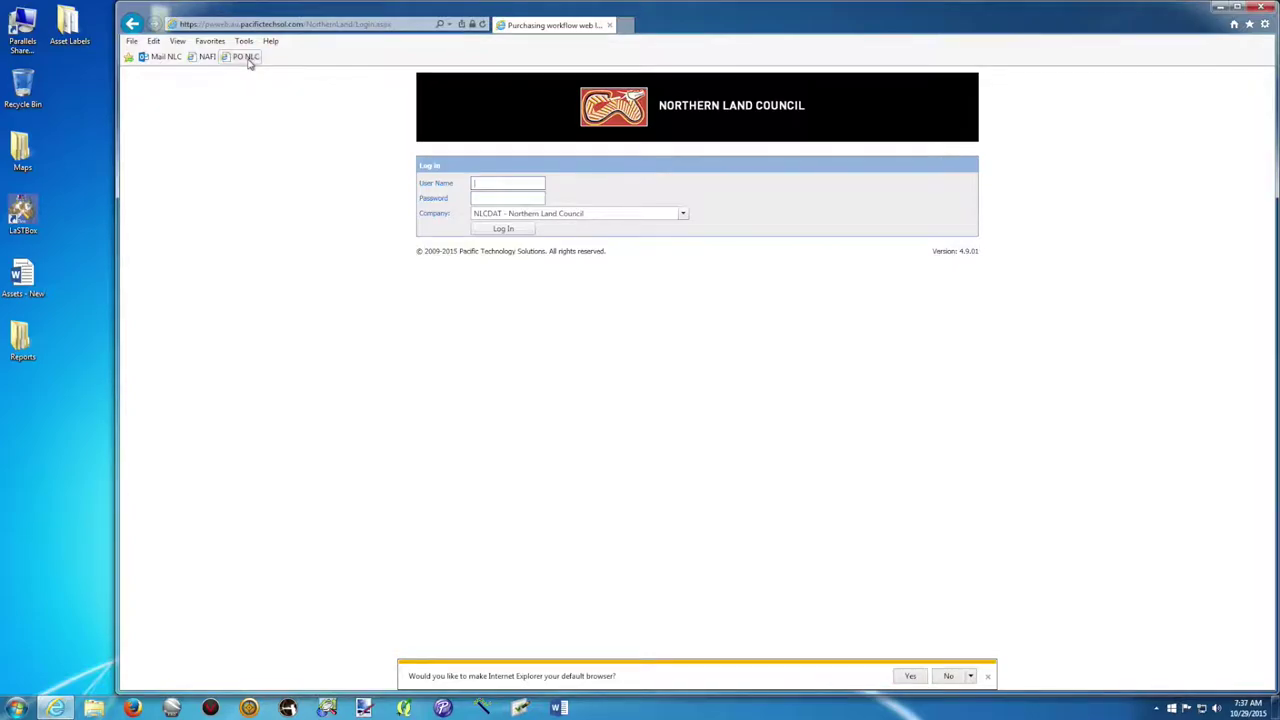
{"action": "left_click", "coordinate": [398, 28]}
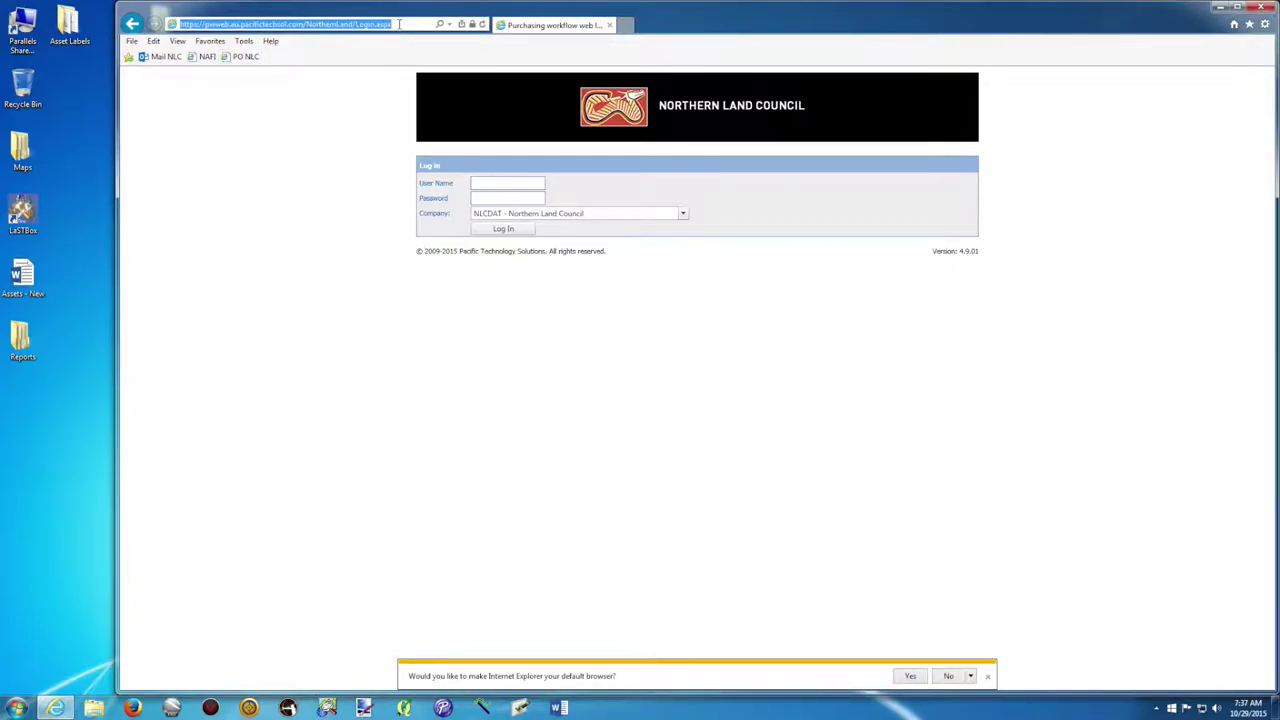
{"action": "left_click", "coordinate": [180, 25]}
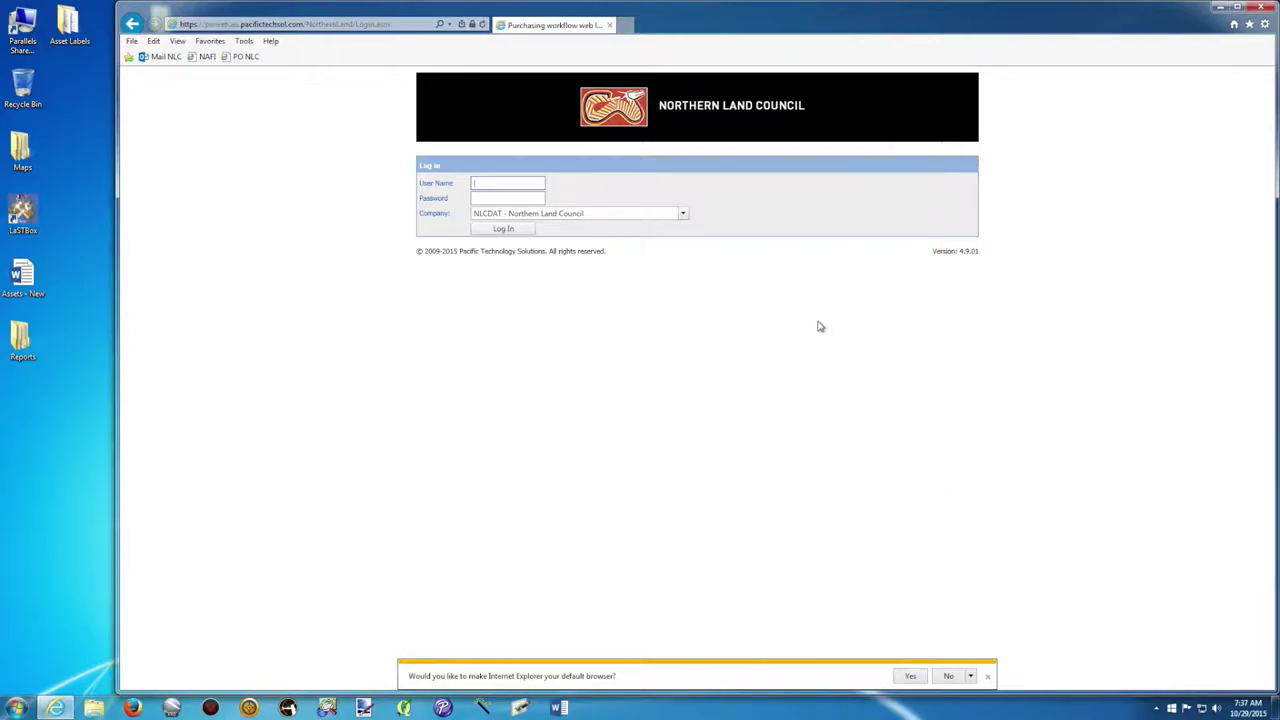
Decline the default-browser prompt, log in with the user name and password, and start a New Requisition.
{"action": "left_click", "coordinate": [951, 677]}
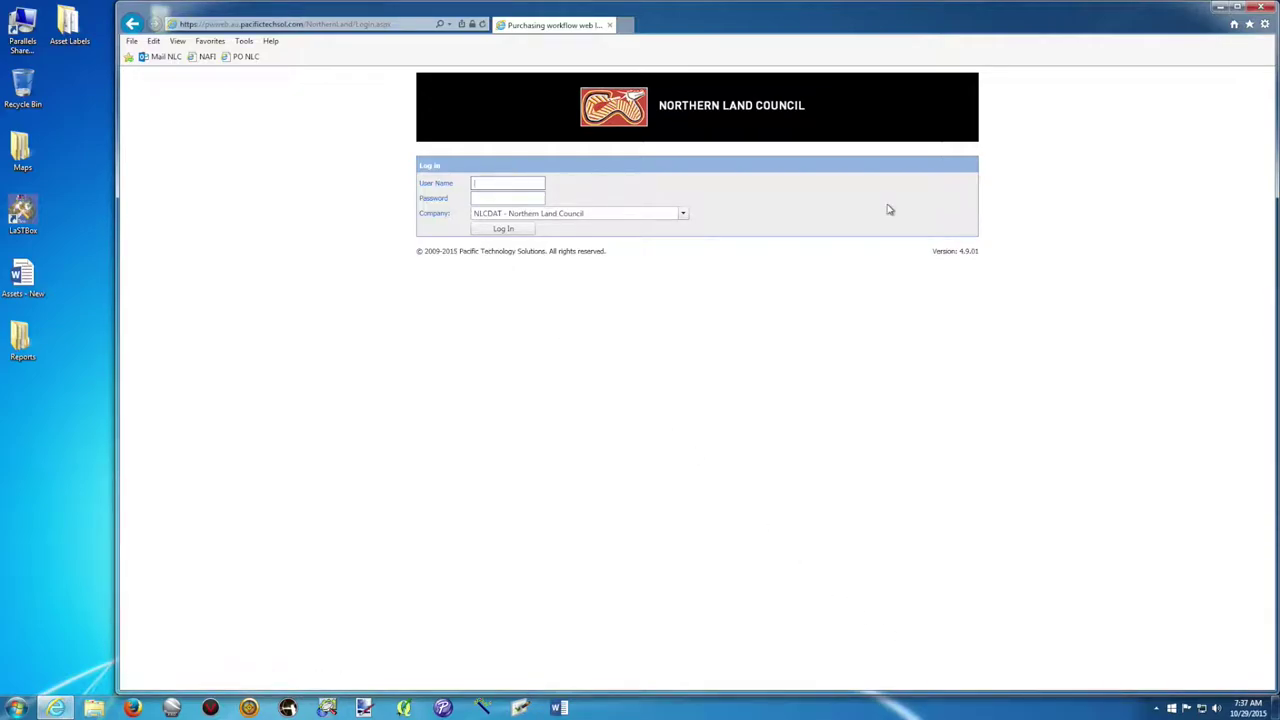
{"action": "type", "text": "ESPIAX"}
{"action": "key", "text": "Tab"}
{"action": "type", "text": "•••••••"}
{"action": "left_click", "coordinate": [508, 229]}
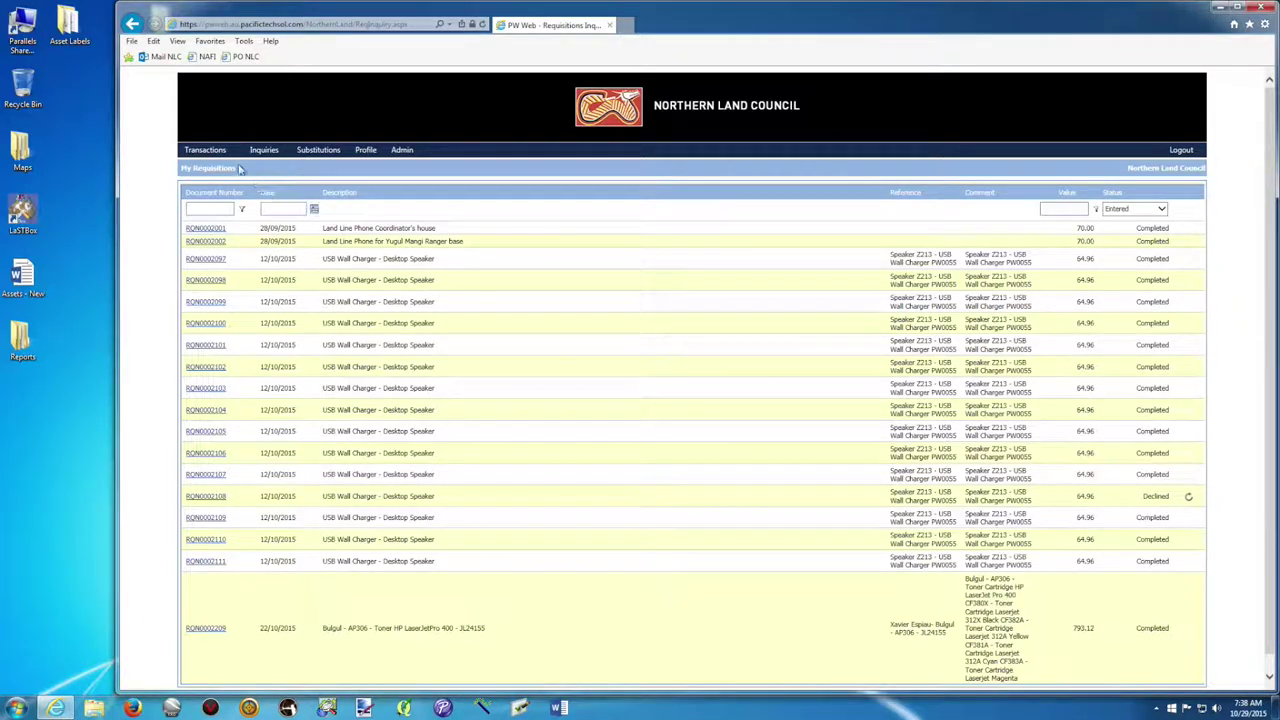
{"action": "mouse_move", "coordinate": [206, 153]}
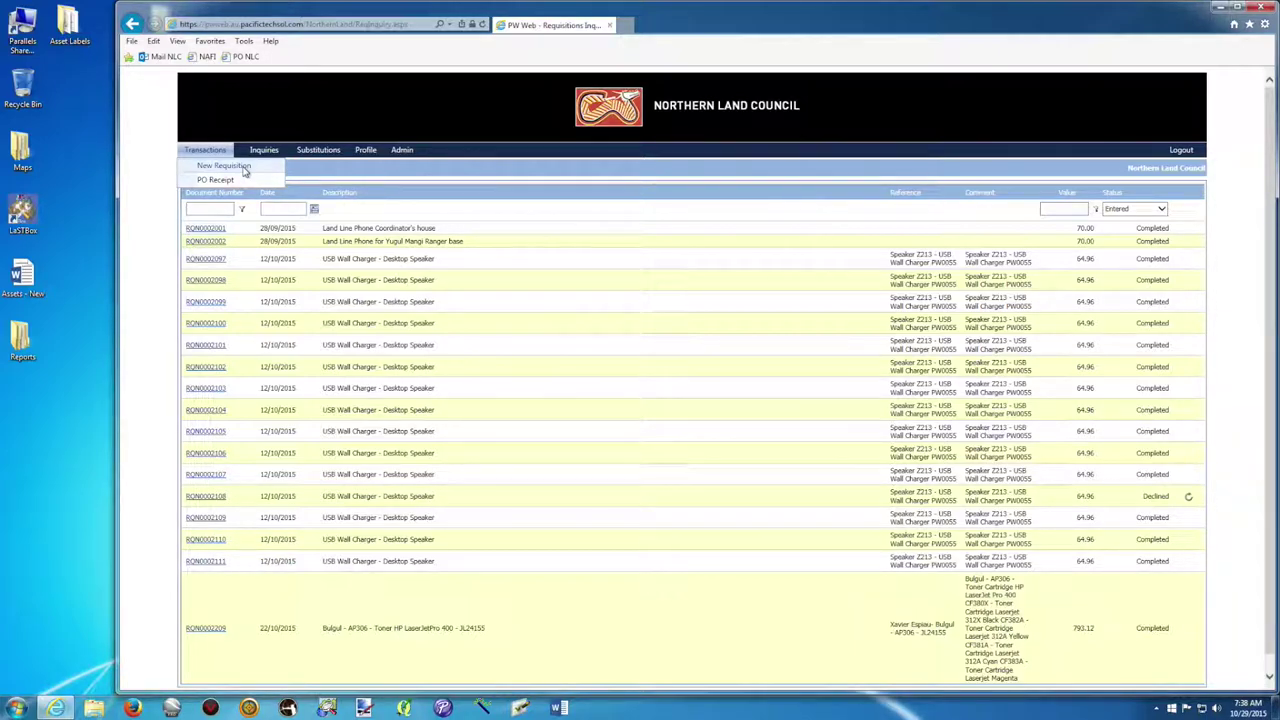
{"action": "left_click", "coordinate": [244, 168]}
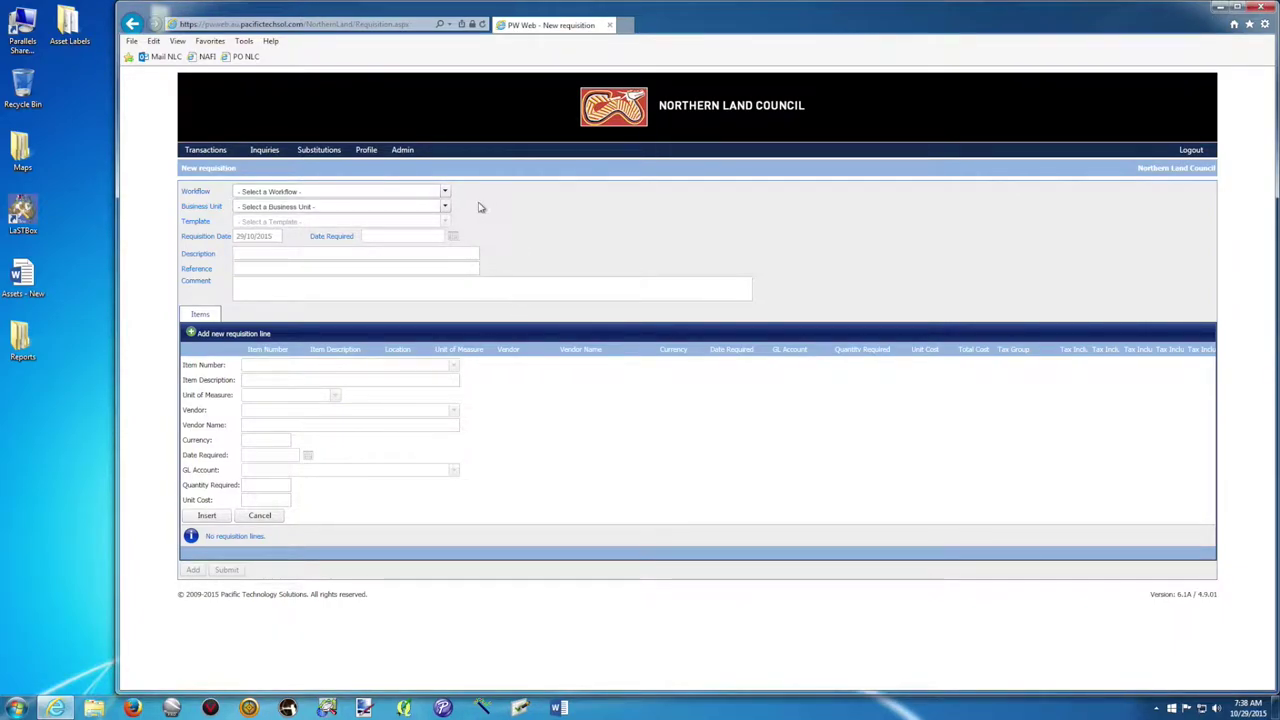
Choose NLC WORK - NLC-WF from the Workflow list.
{"action": "left_click", "coordinate": [447, 193]}
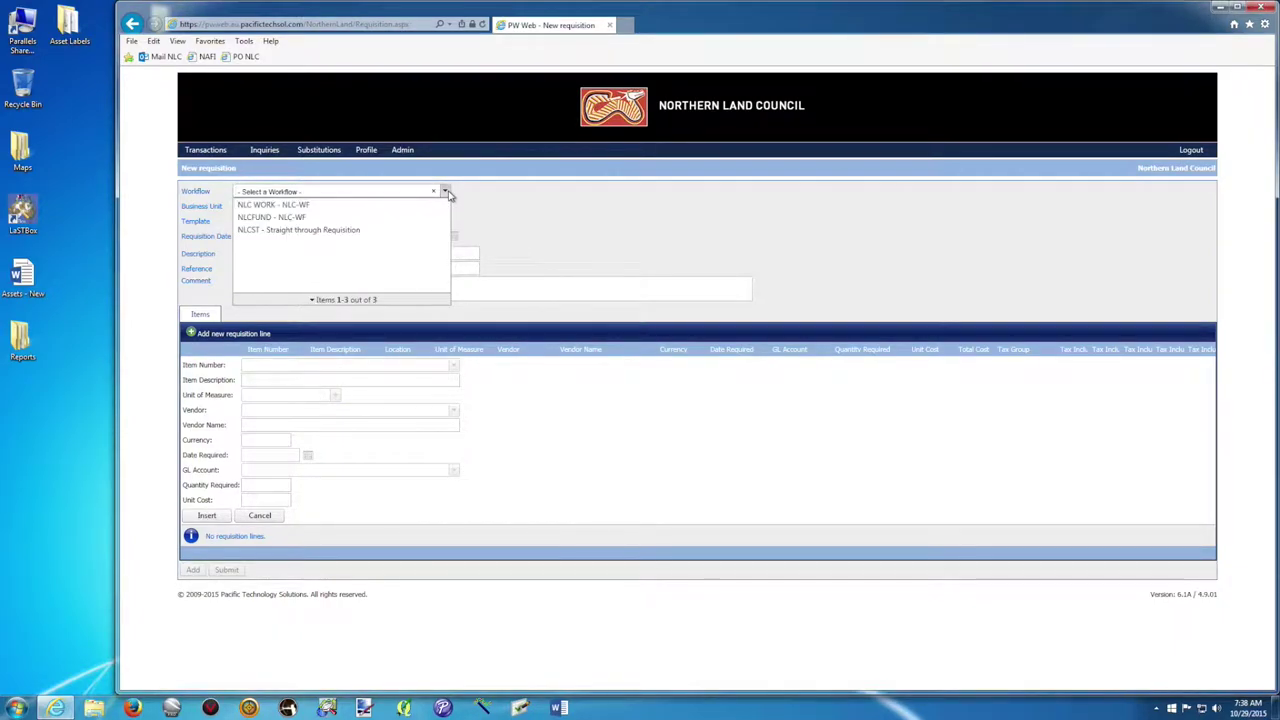
{"action": "left_click", "coordinate": [326, 211]}
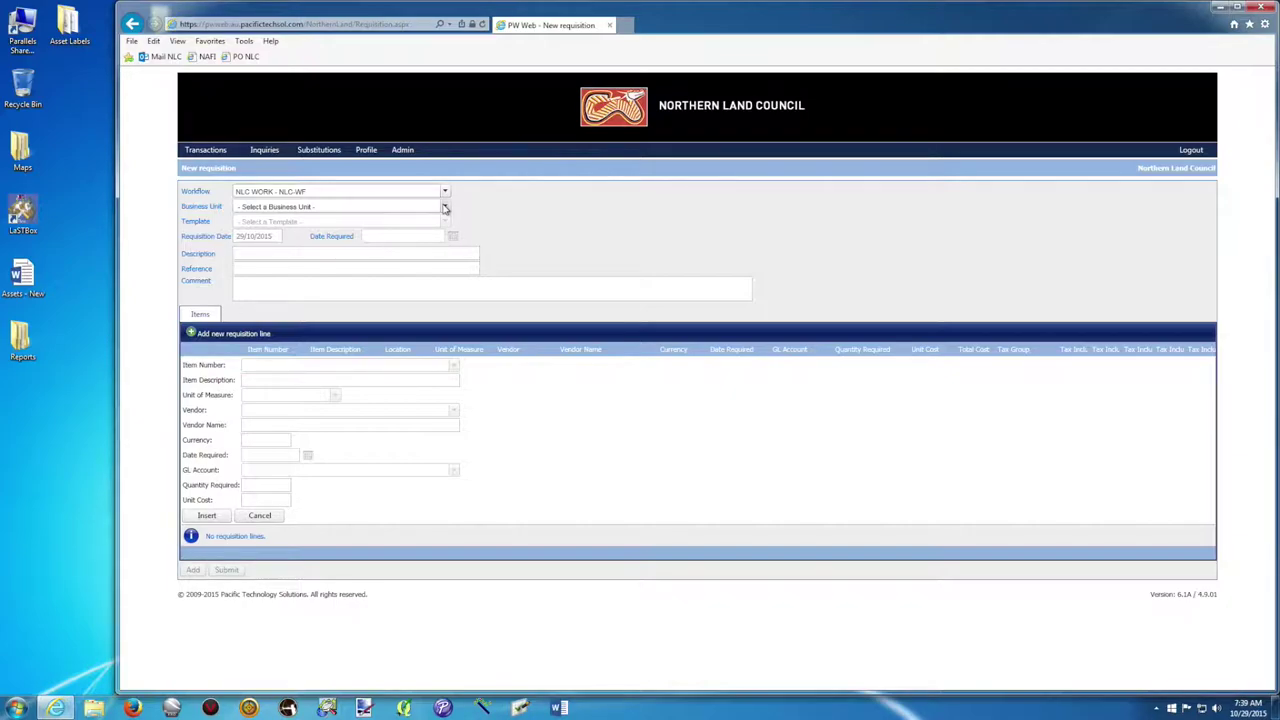
Select AP306 - Bulgul as the business unit, filtering the list with ap306.
{"action": "left_click", "coordinate": [445, 207]}
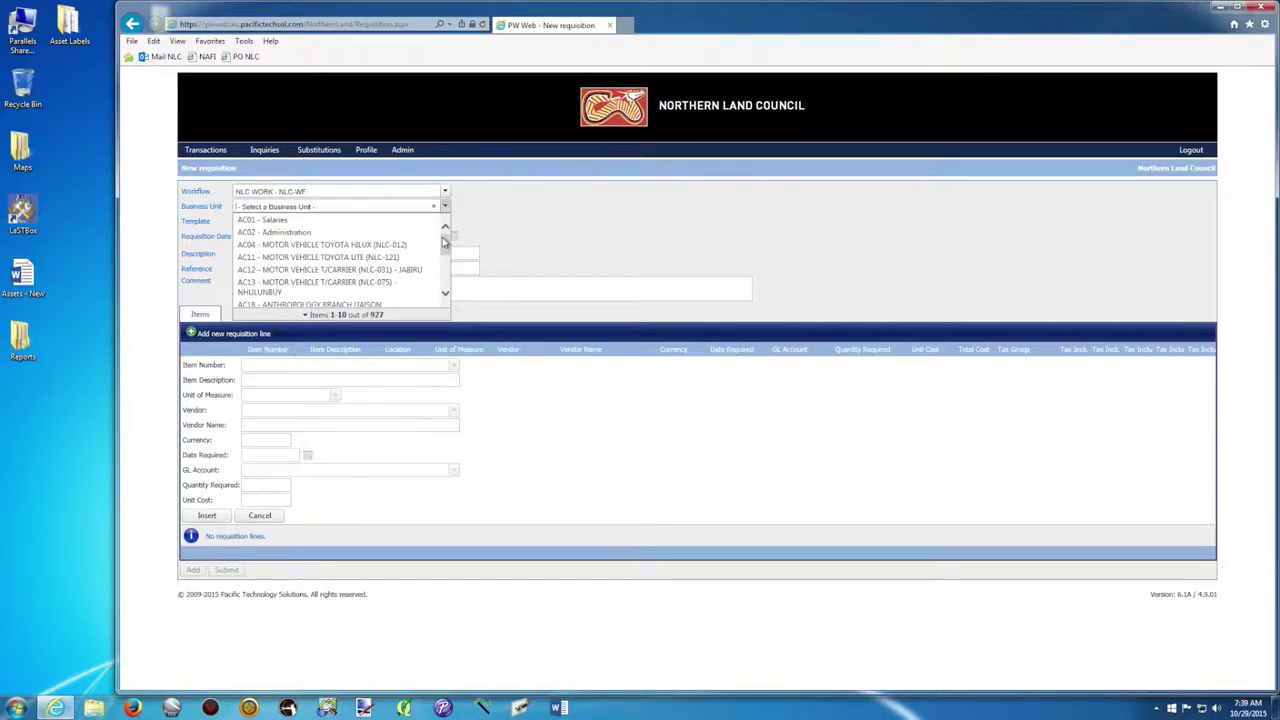
{"action": "scroll", "coordinate": [448, 247], "scroll_direction": "down", "scroll_amount": 3}
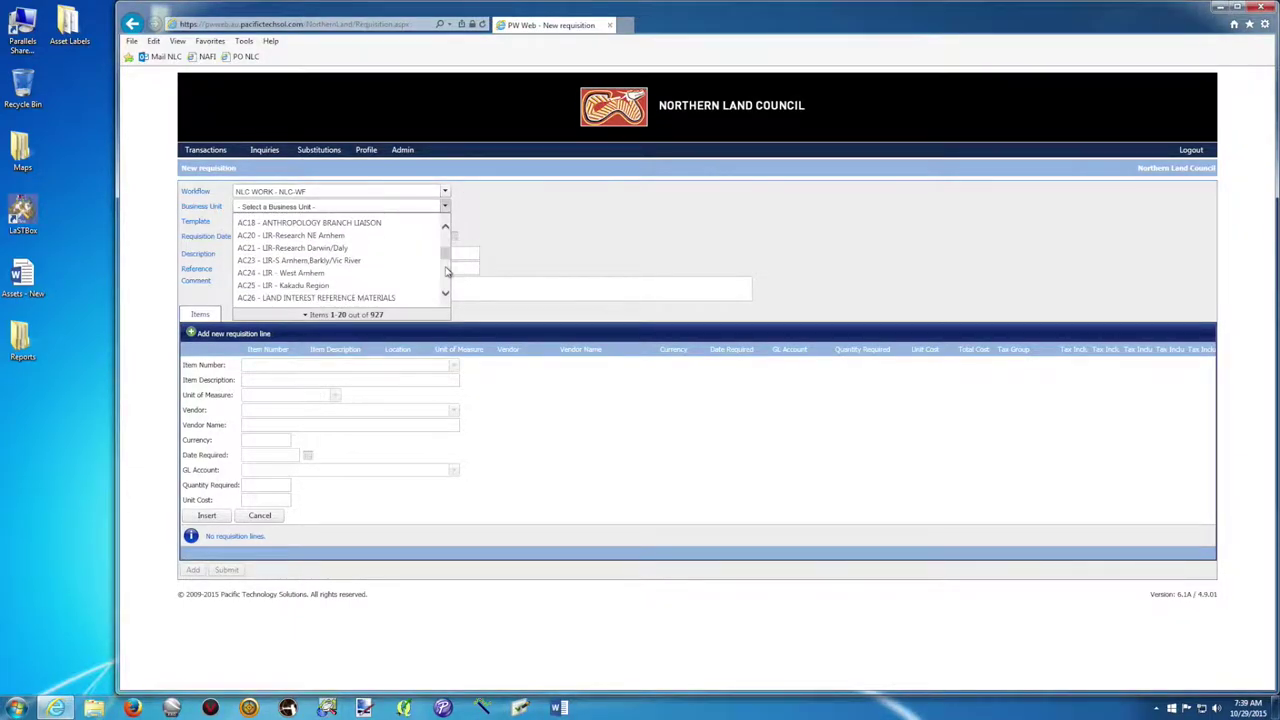
{"action": "mouse_move", "coordinate": [447, 261]}
{"action": "left_mouse_down"}
{"action": "mouse_move", "coordinate": [446, 285]}
{"action": "mouse_move", "coordinate": [446, 272]}
{"action": "left_mouse_up"}
{"action": "left_click", "coordinate": [446, 277]}
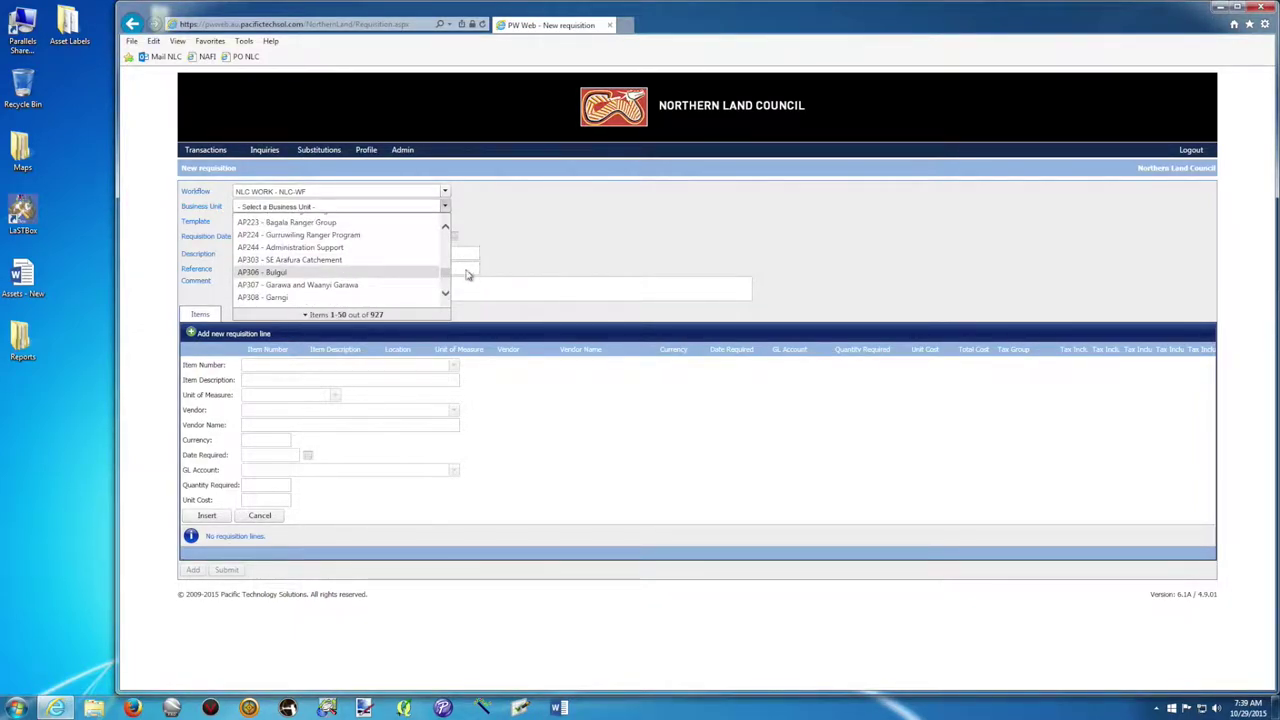
{"action": "left_click", "coordinate": [289, 276]}
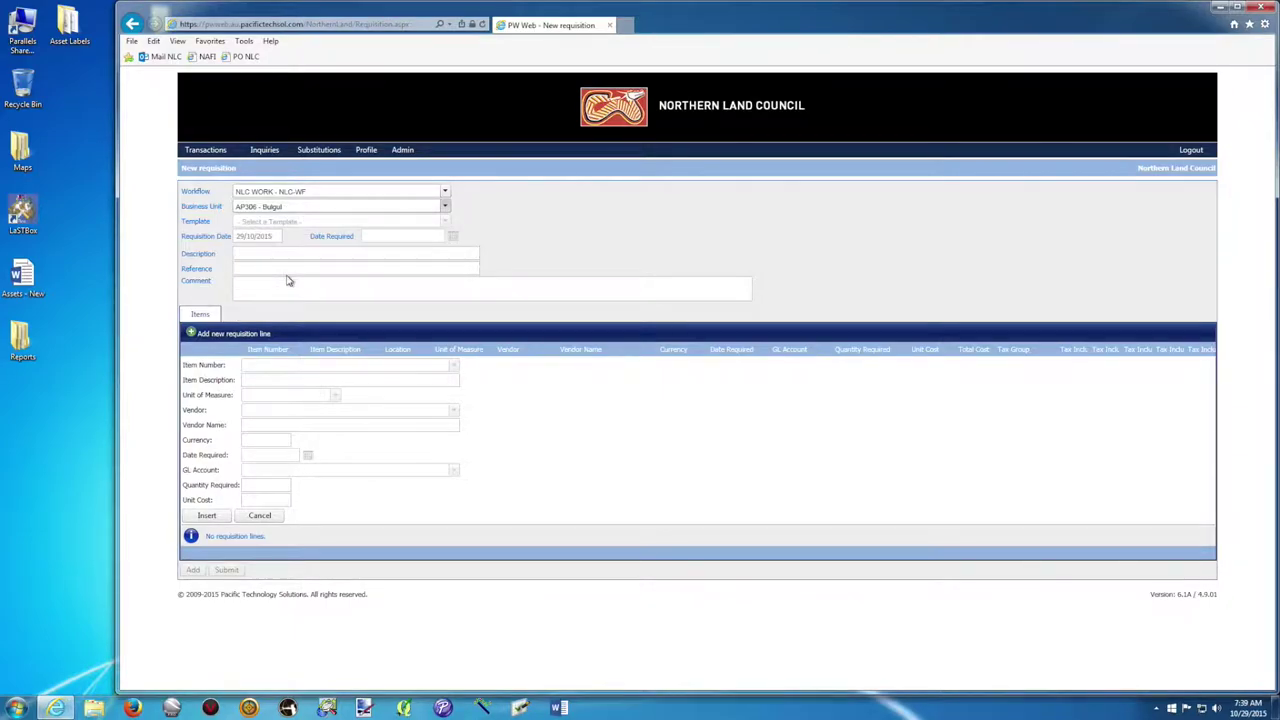
{"action": "left_click", "coordinate": [291, 210]}
{"action": "key", "text": "BackSpace"}
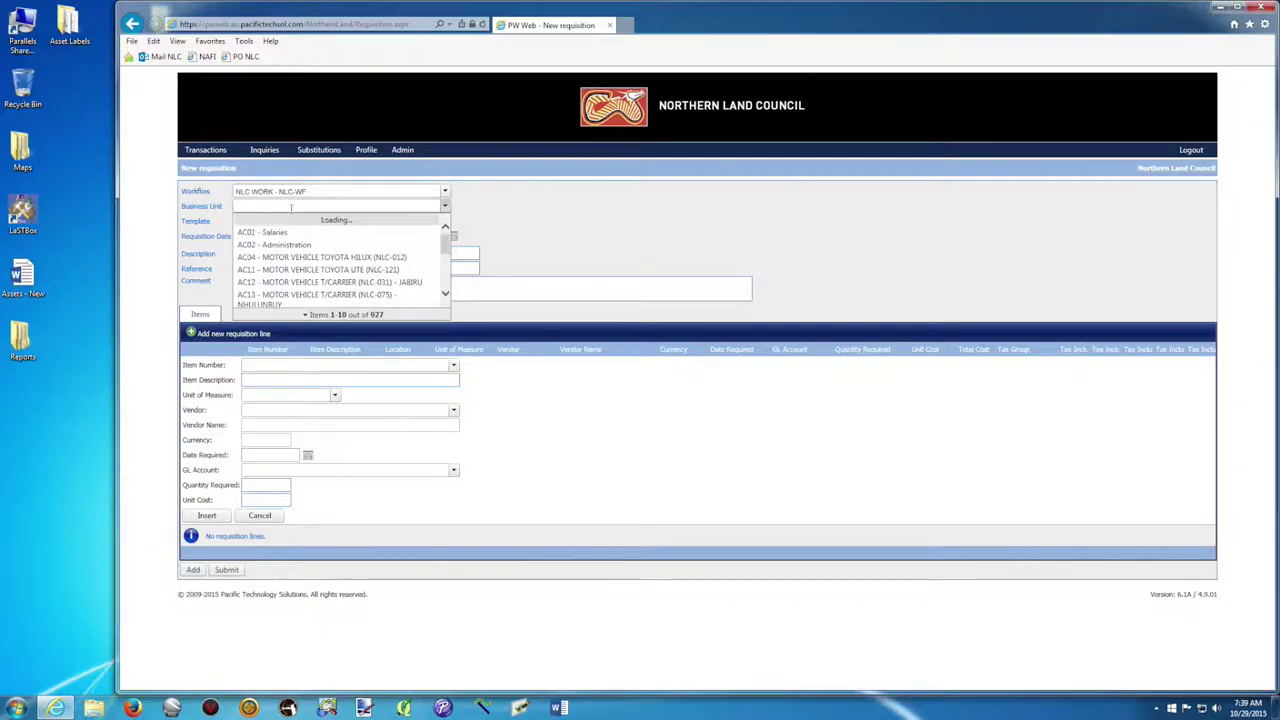
{"action": "type", "text": "ap306"}
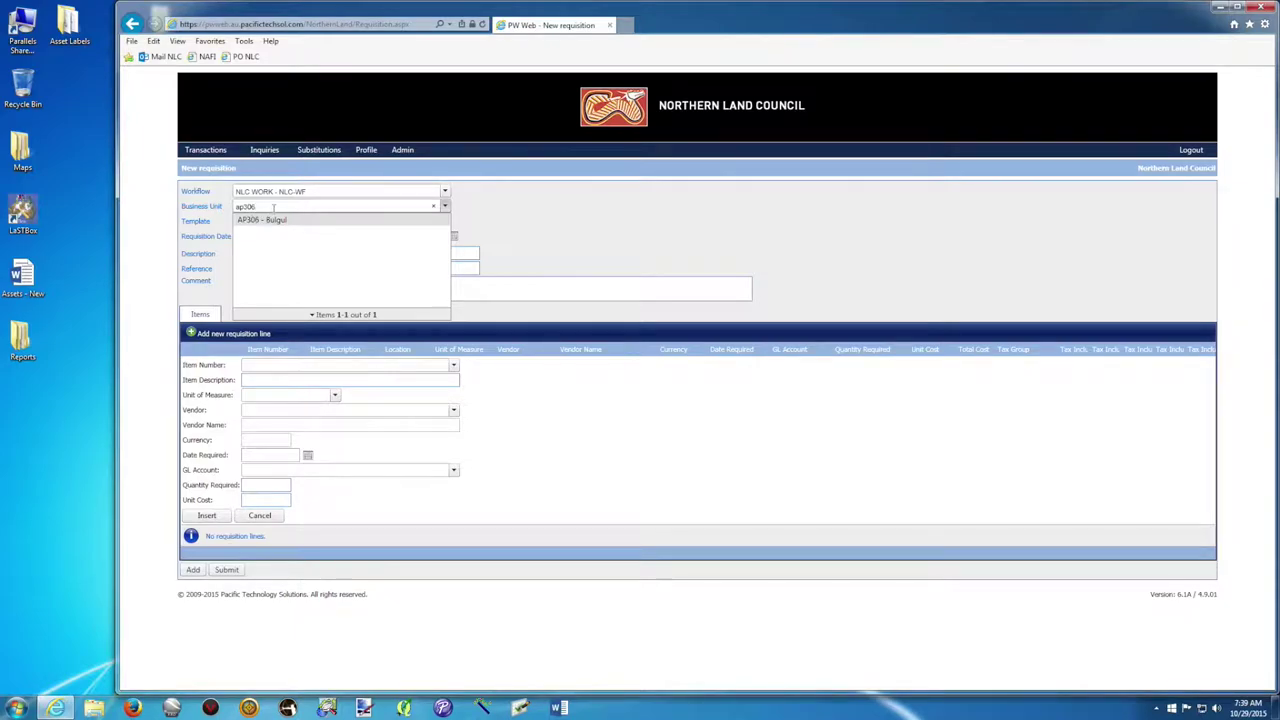
{"action": "key", "text": "BackSpace"}
{"action": "type", "text": "7"}
{"action": "key", "text": "BackSpace"}
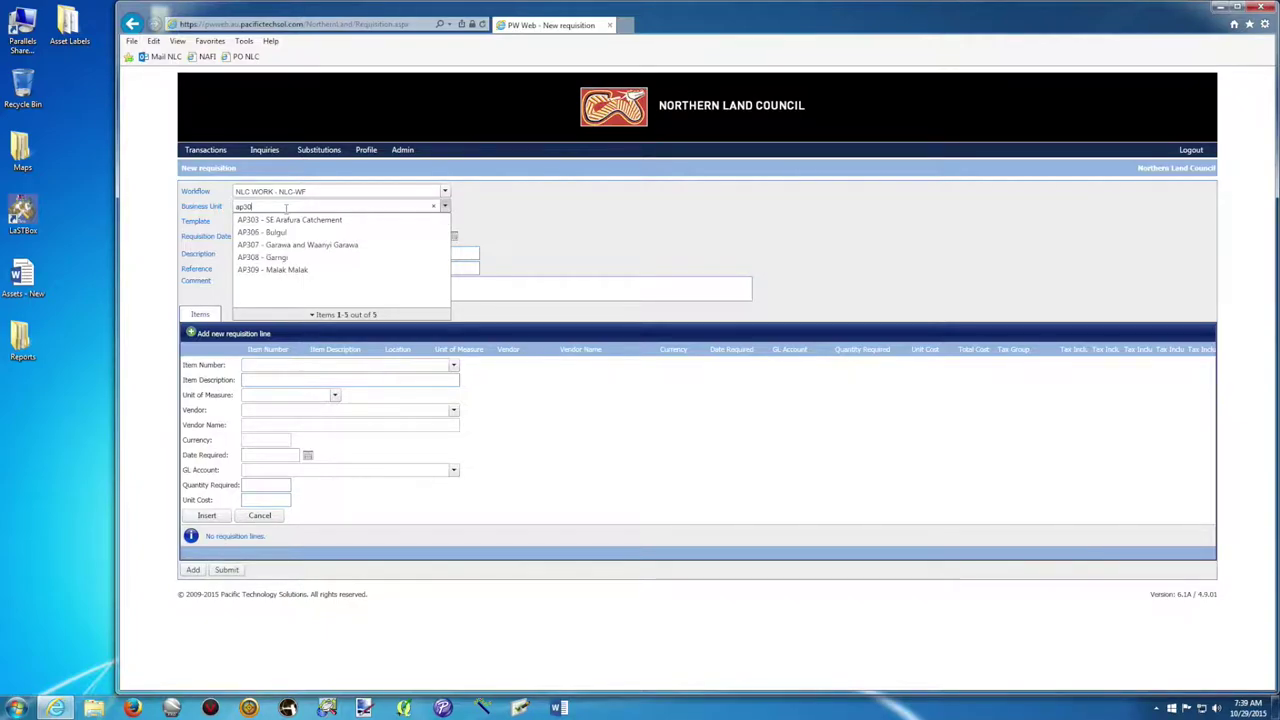
{"action": "type", "text": "6"}
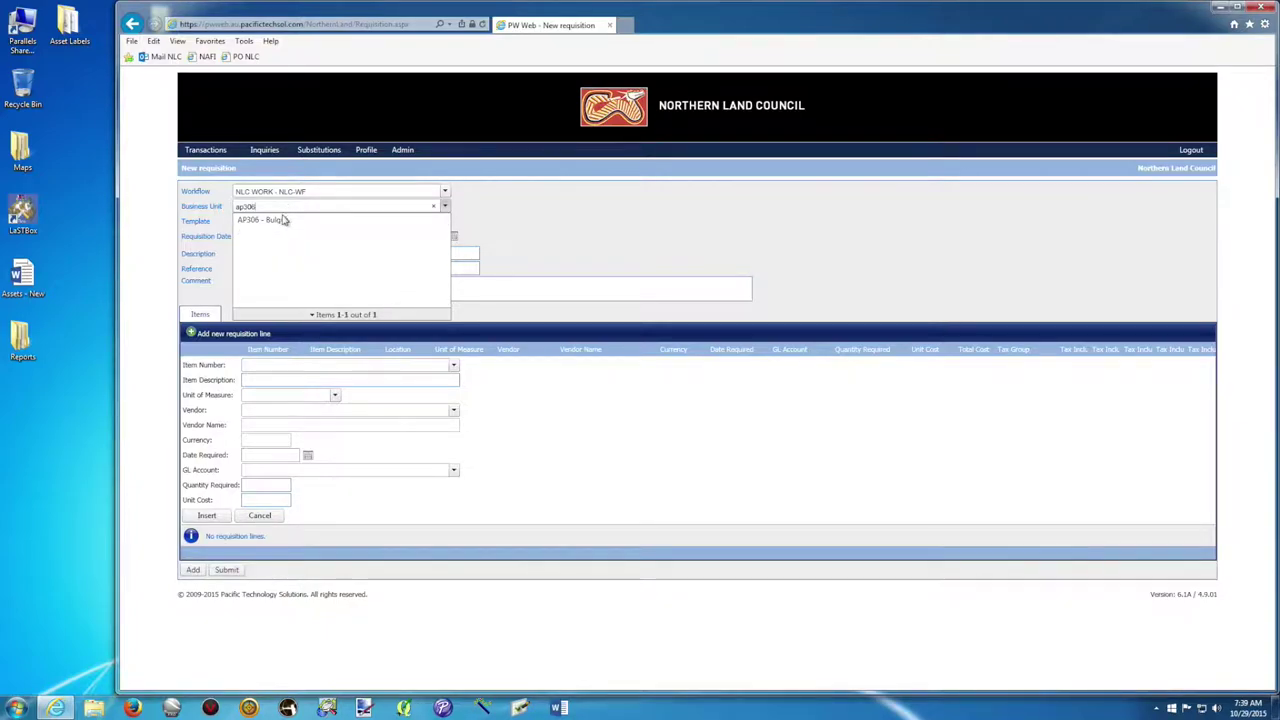
{"action": "left_click", "coordinate": [281, 221]}
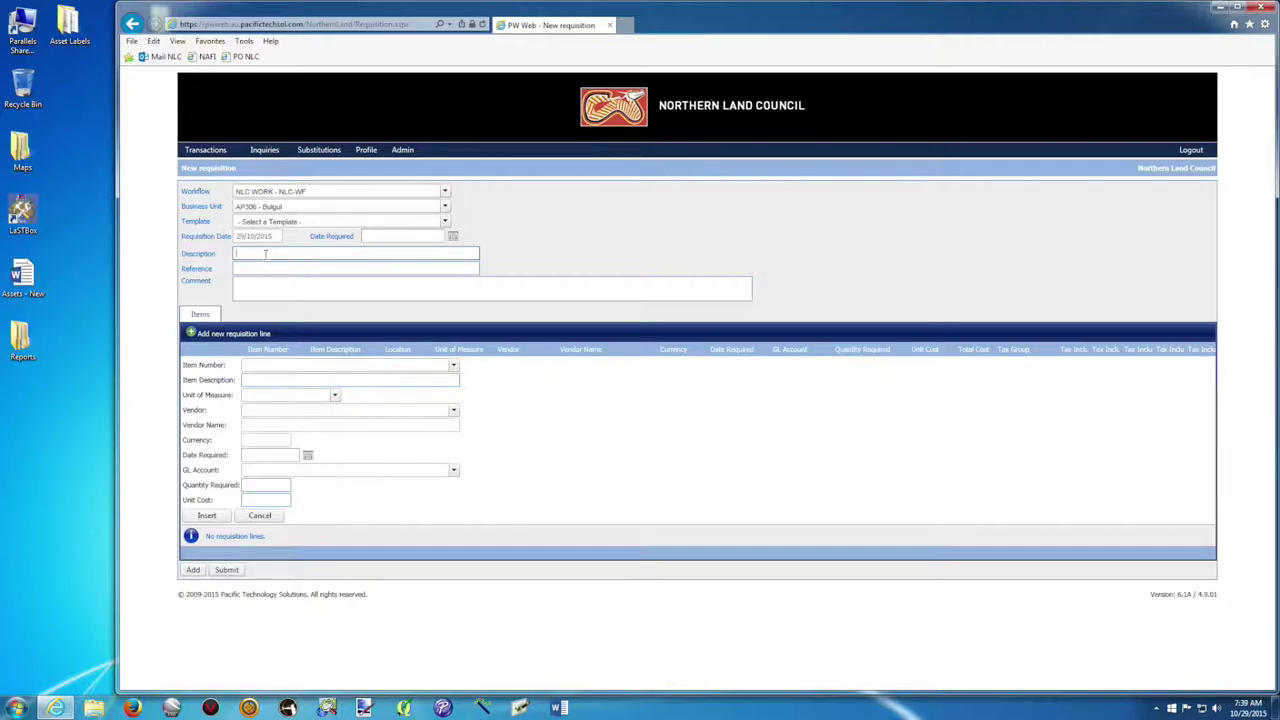
Enter description 'Garmin Virb GPS Camera and accessories', the requester's name as reference, and the Bulgul Ranger video project comment.
{"action": "type", "text": "Garmin Virb GPS Camera and accessories"}
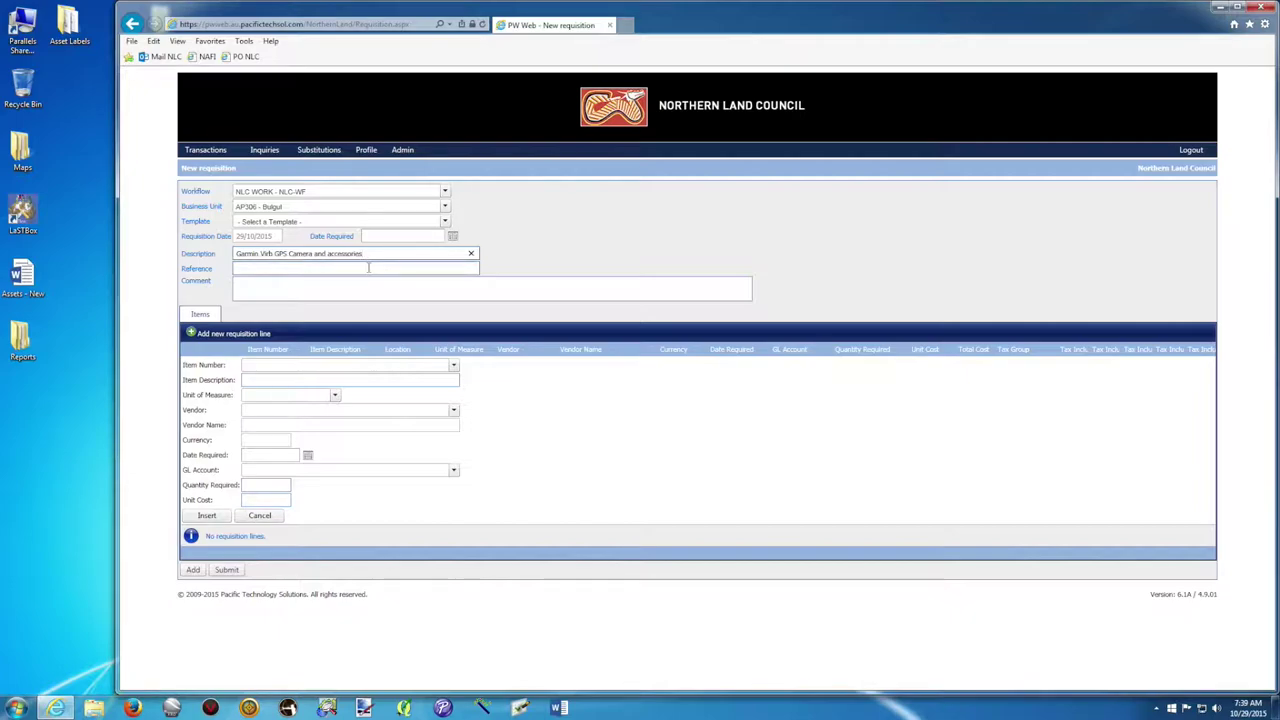
{"action": "left_click", "coordinate": [343, 270]}
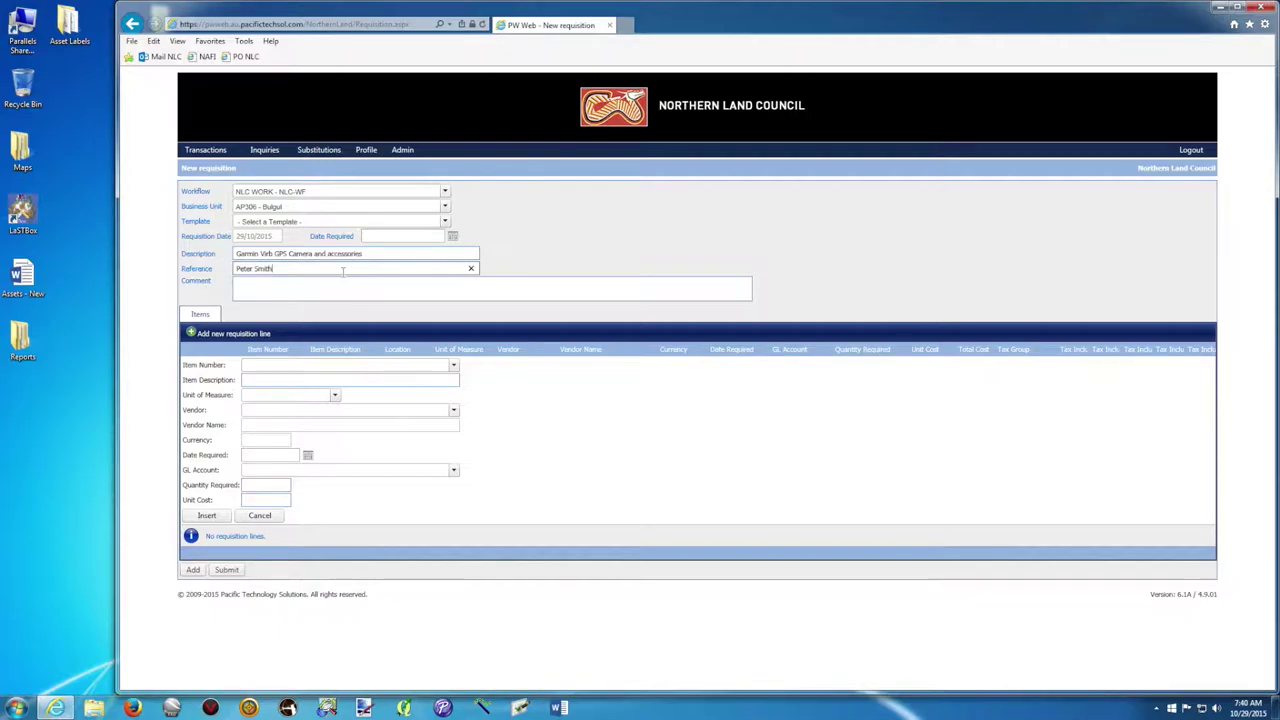
{"action": "left_click", "coordinate": [313, 289]}
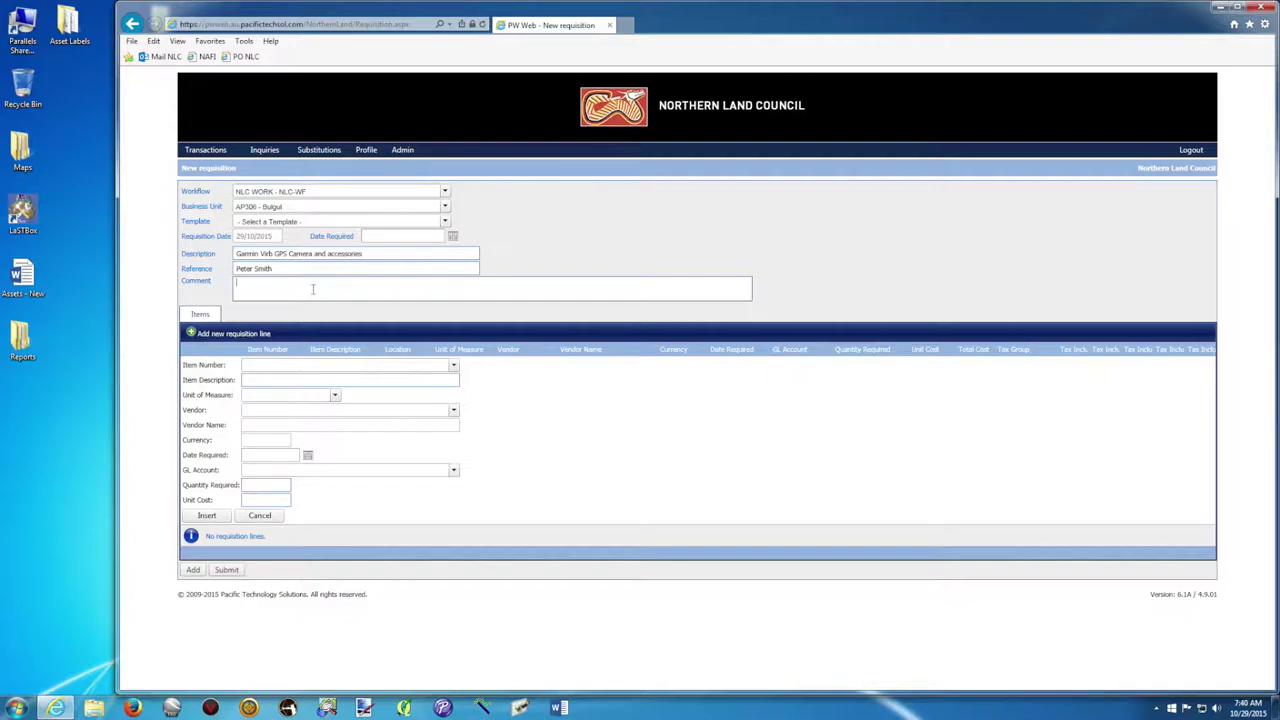
{"action": "type", "text": "Bul"}
{"action": "type", "text": "gul Ranger "}
{"action": "type", "text": "new video"}
{"action": "type", "text": ".project"}
{"action": "type", "text": "Set"}
{"action": "type", "text": "ial number"}
{"action": "type", "text": " ....."}
Correct 'Bugul' to 'Bulgul' in the comment and add a new requisition line.
{"action": "left_click", "coordinate": [243, 282]}
{"action": "type", "text": "l"}
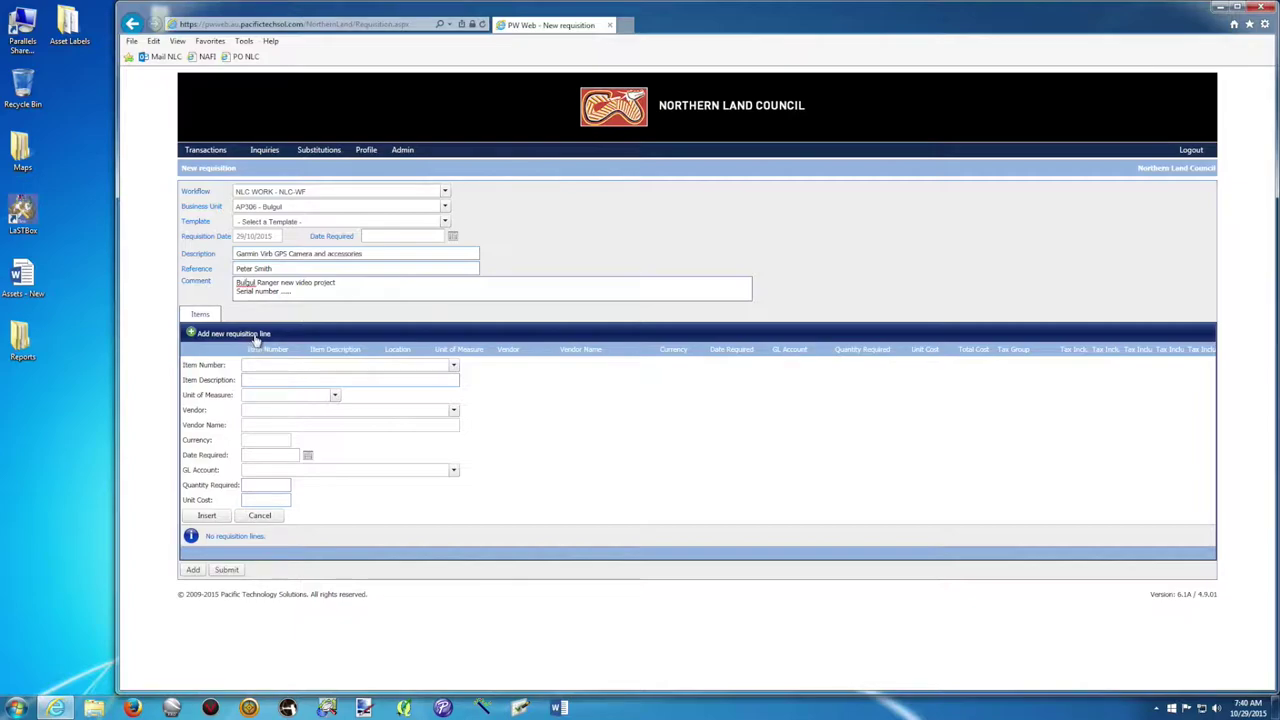
{"action": "left_click", "coordinate": [194, 335]}
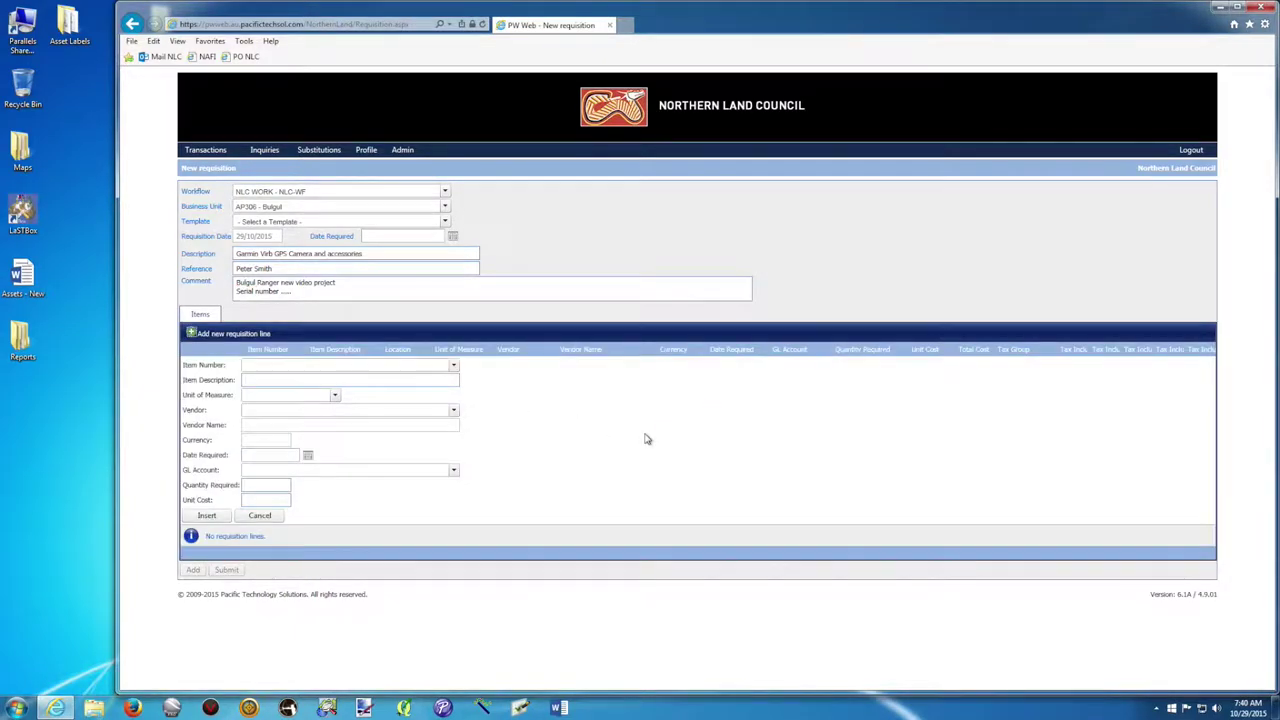
Choose item 363 - Field Work Equipment for the line and check its Each unit of measure.
{"action": "left_click", "coordinate": [454, 367]}
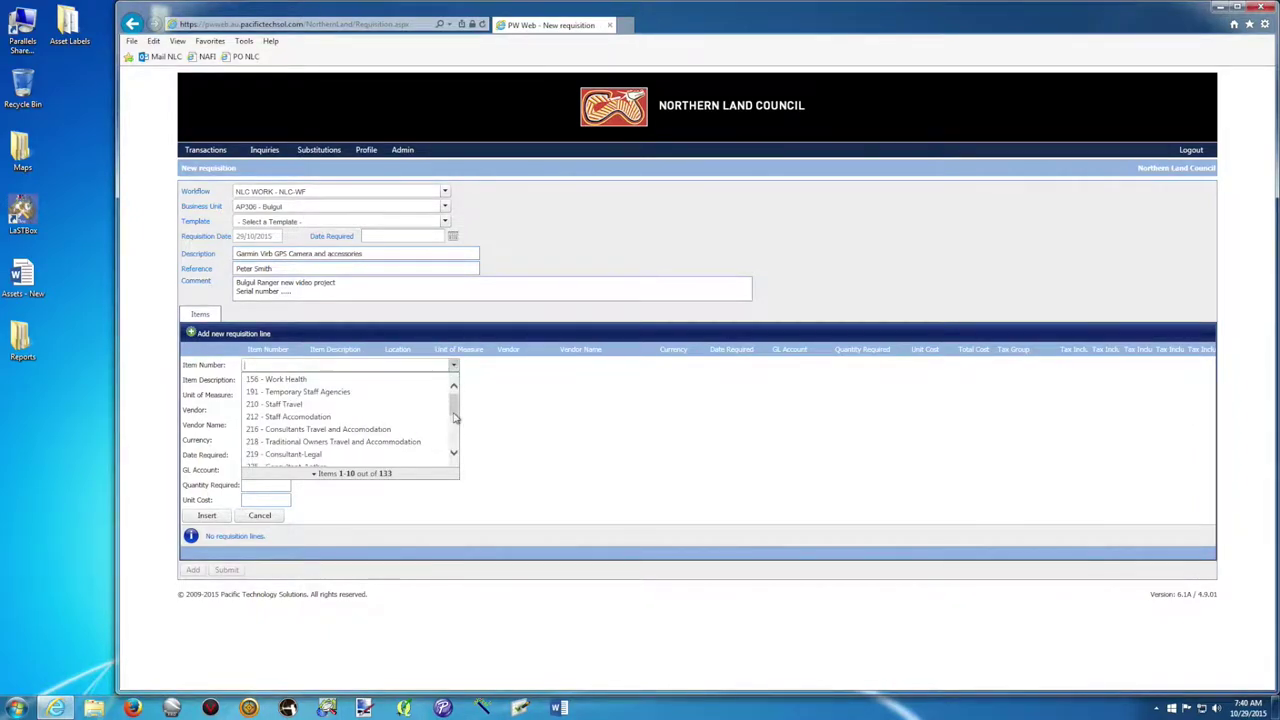
{"action": "left_click", "coordinate": [455, 406]}
{"action": "left_click_drag", "start_coordinate": [455, 406], "coordinate": [454, 445]}
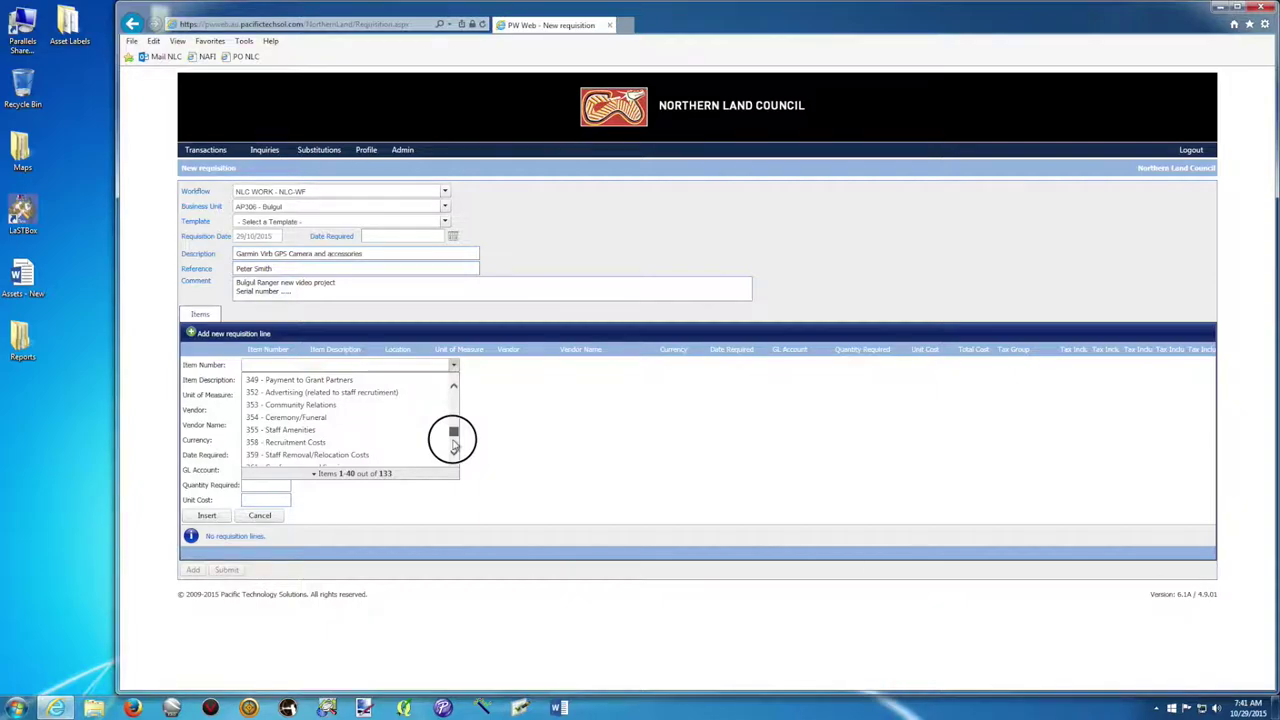
{"action": "left_click_drag", "start_coordinate": [454, 447], "coordinate": [454, 422]}
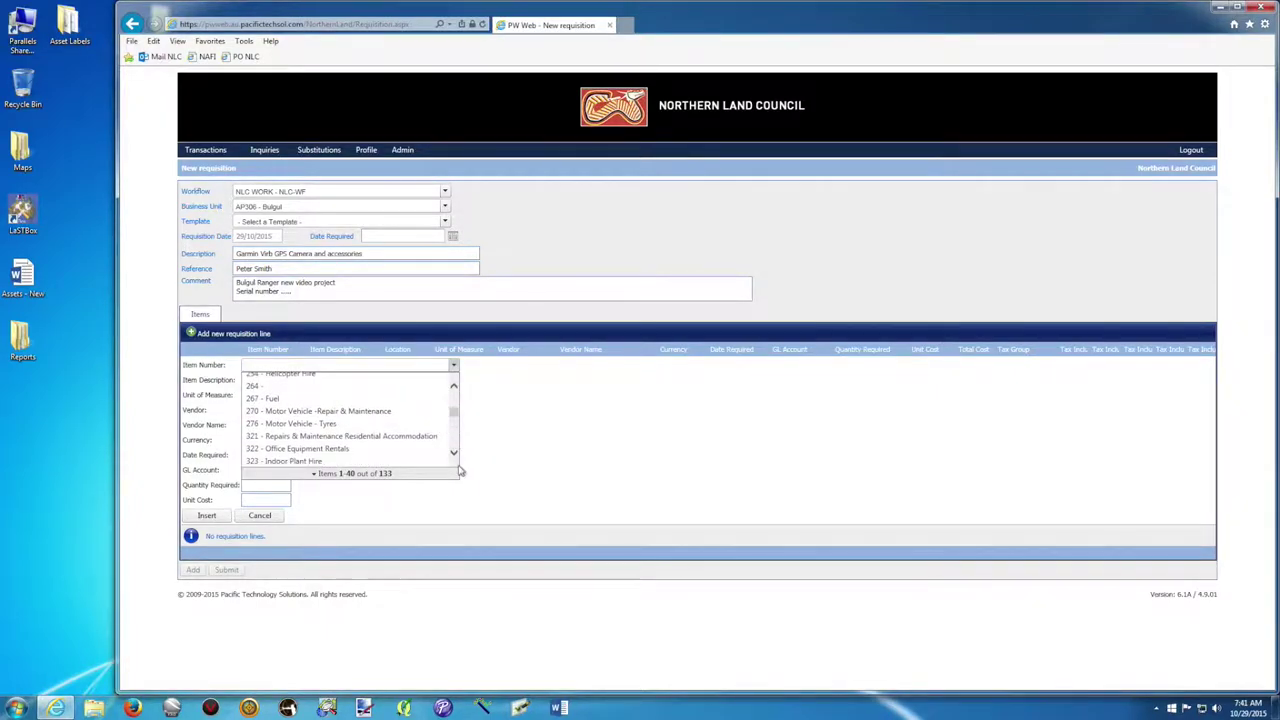
{"action": "left_click", "coordinate": [454, 455]}
{"action": "left_click", "coordinate": [454, 455]}
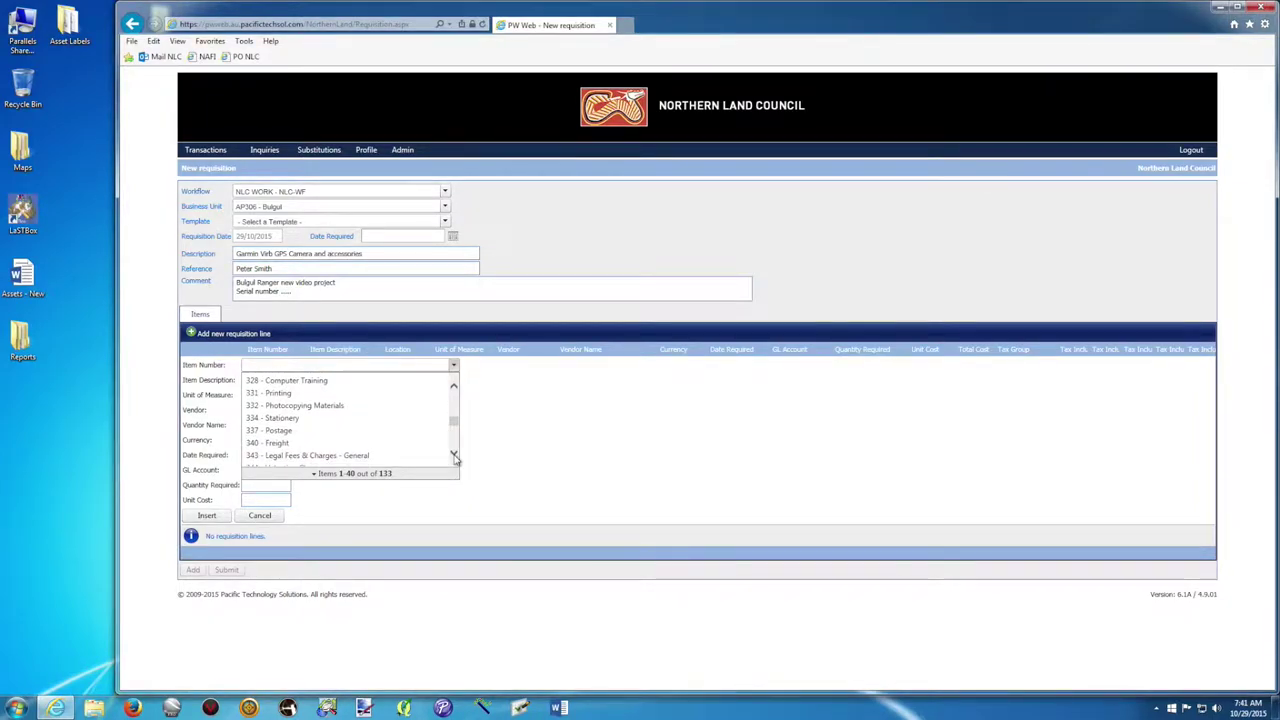
{"action": "left_click", "coordinate": [454, 455]}
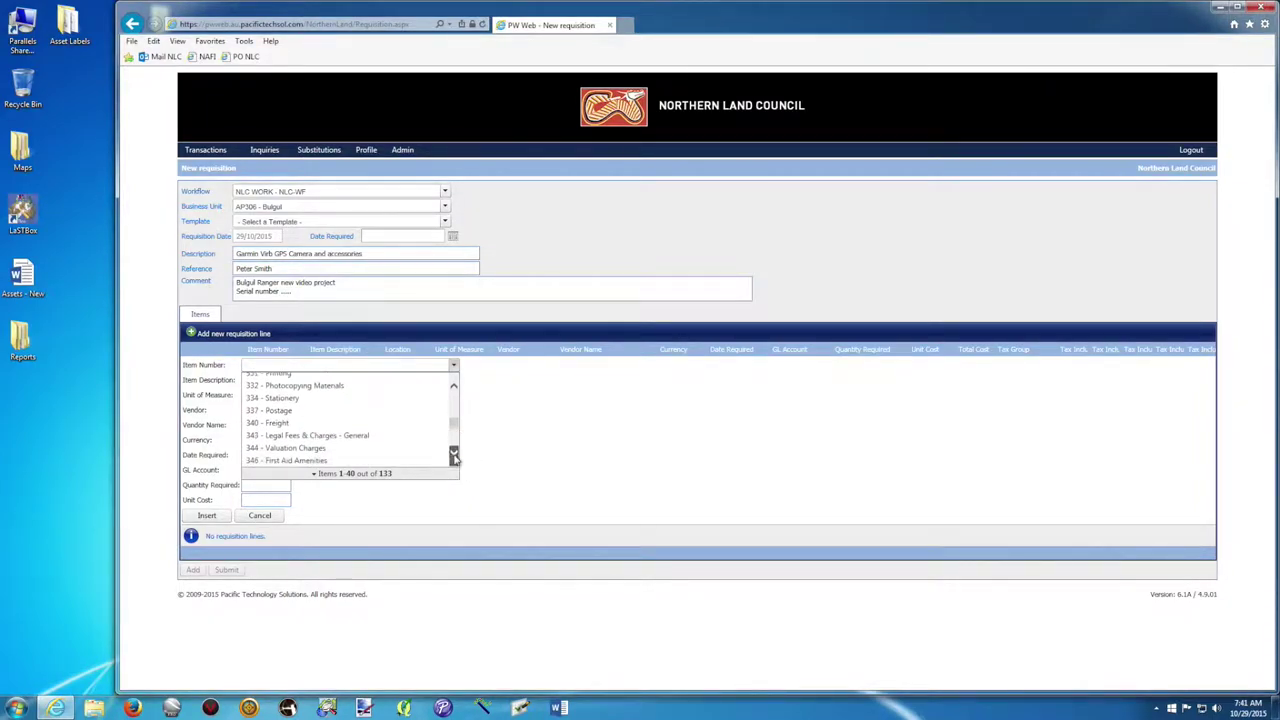
{"action": "left_click", "coordinate": [454, 455]}
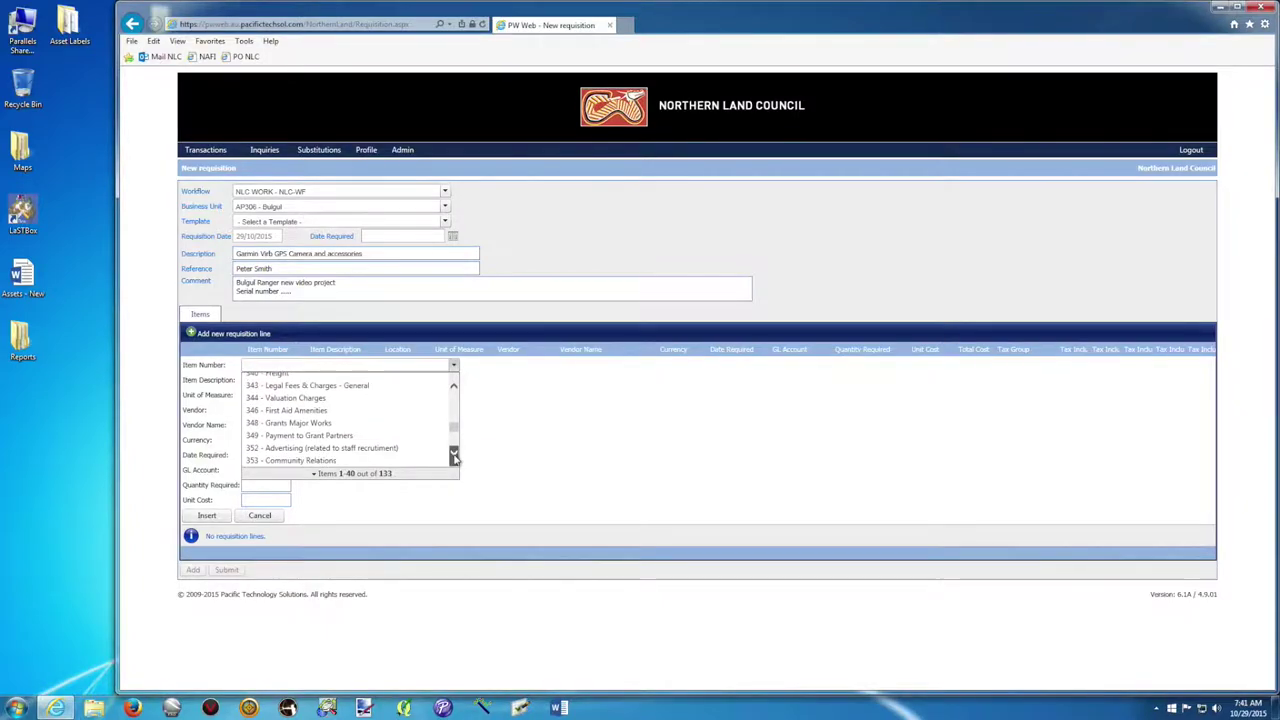
{"action": "left_click", "coordinate": [454, 455]}
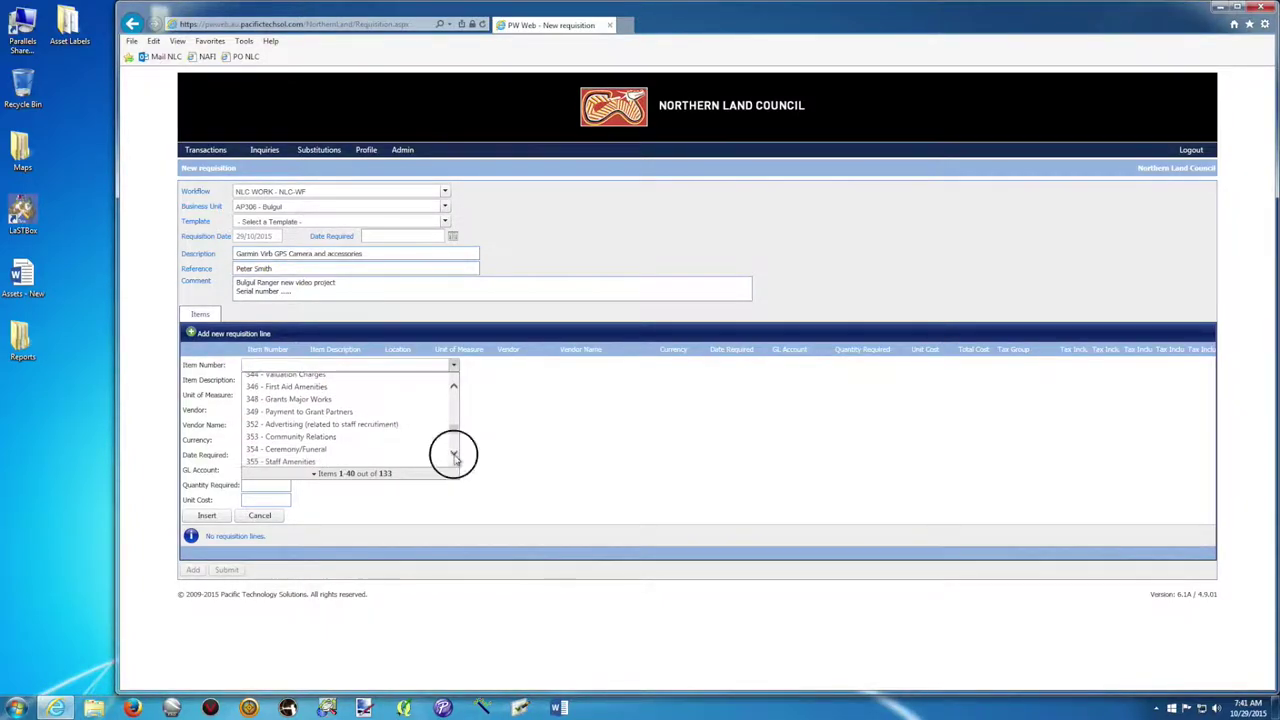
{"action": "left_click", "coordinate": [454, 455]}
{"action": "left_click", "coordinate": [454, 455]}
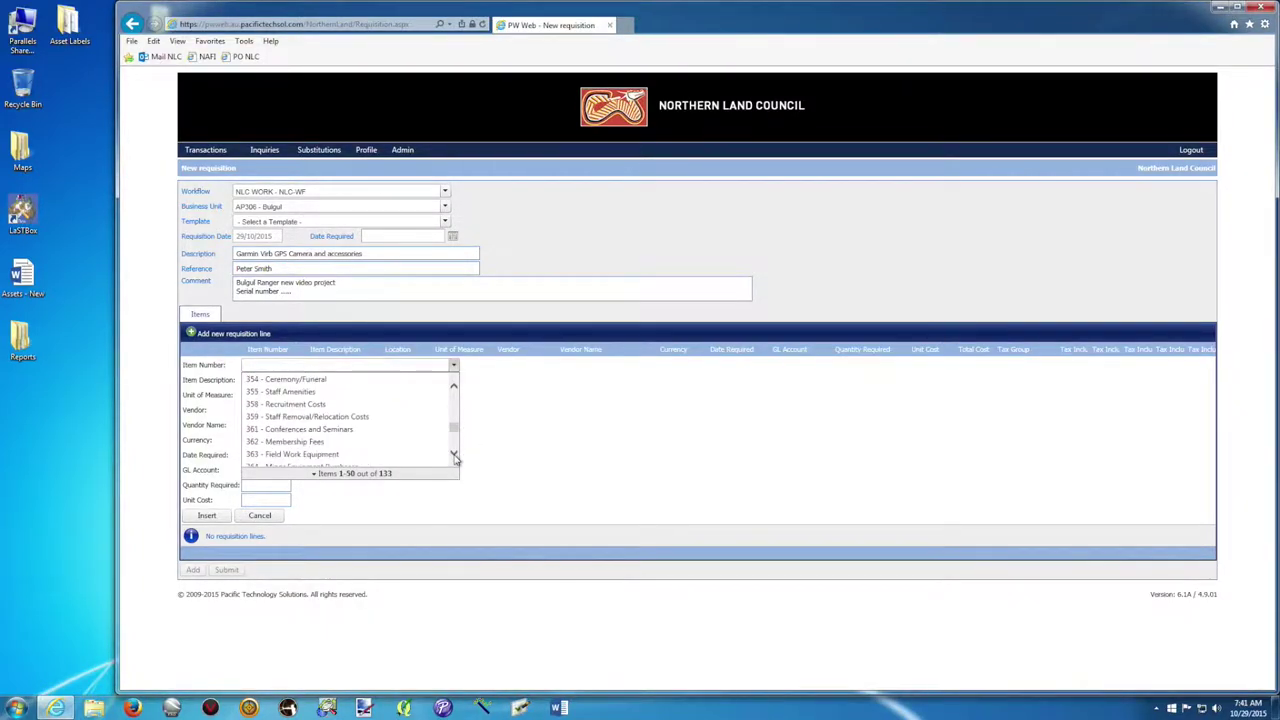
{"action": "left_click", "coordinate": [454, 455]}
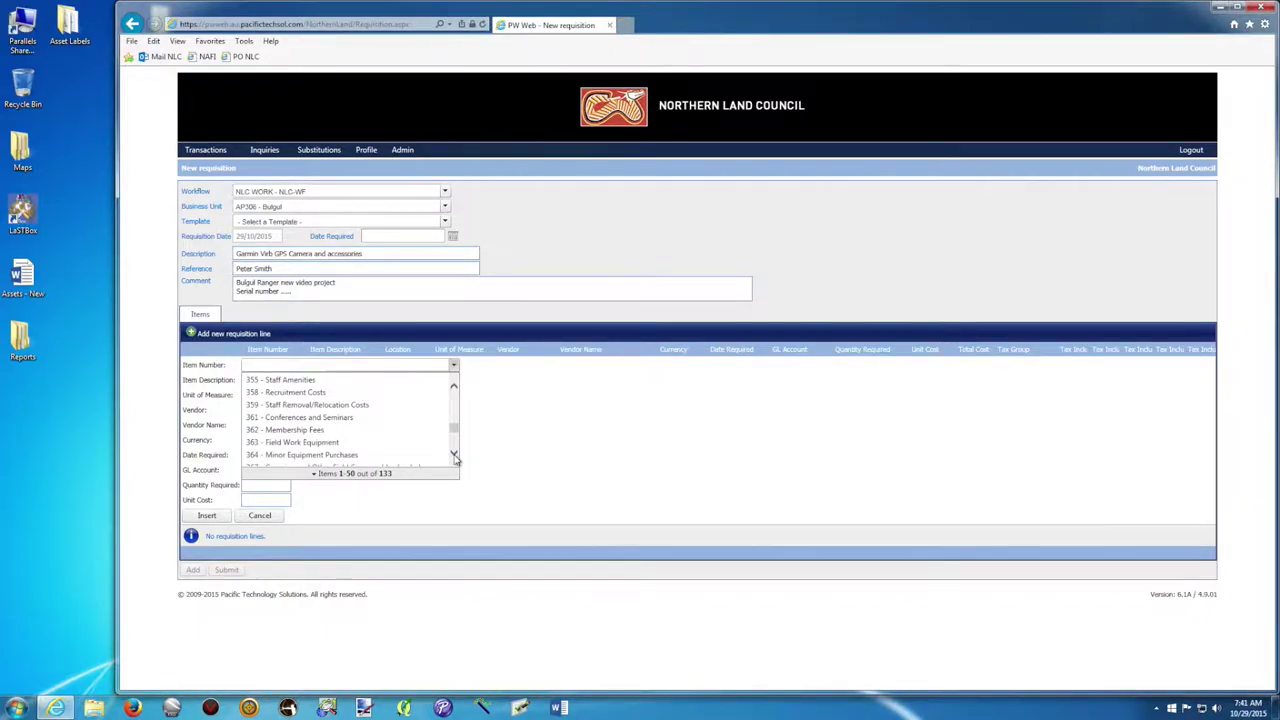
{"action": "left_click", "coordinate": [454, 455]}
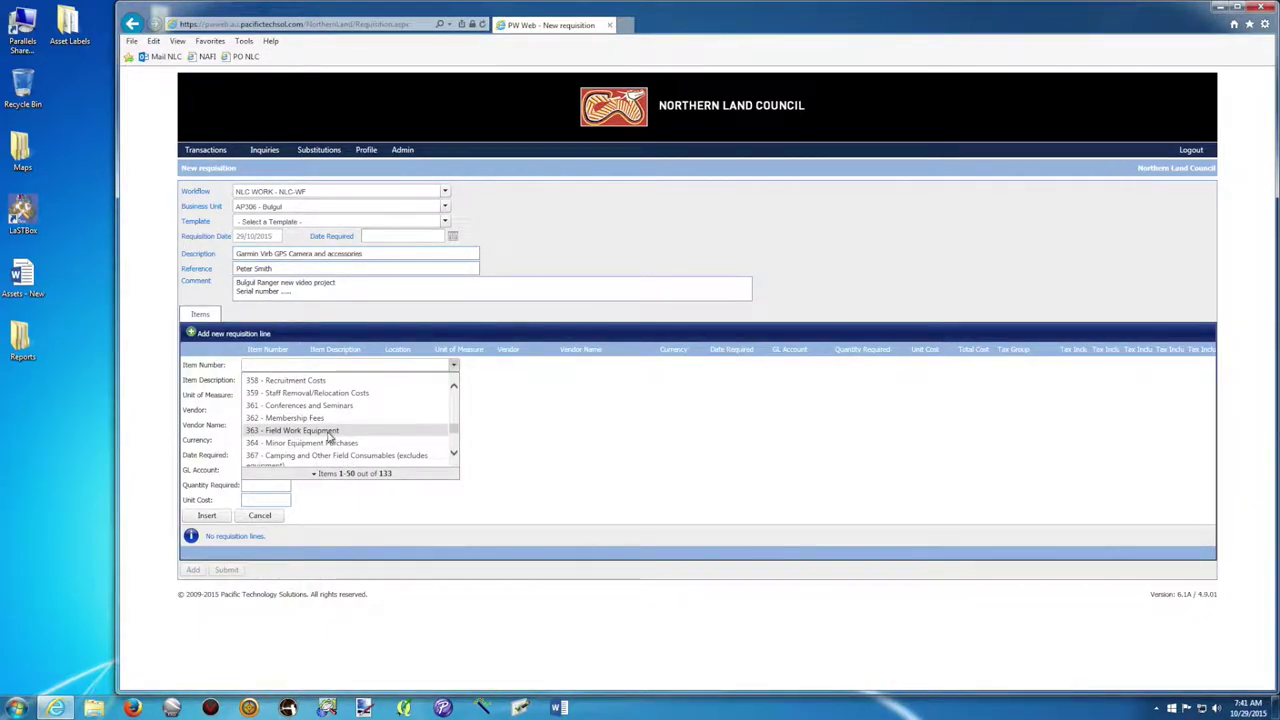
{"action": "left_click", "coordinate": [328, 434]}
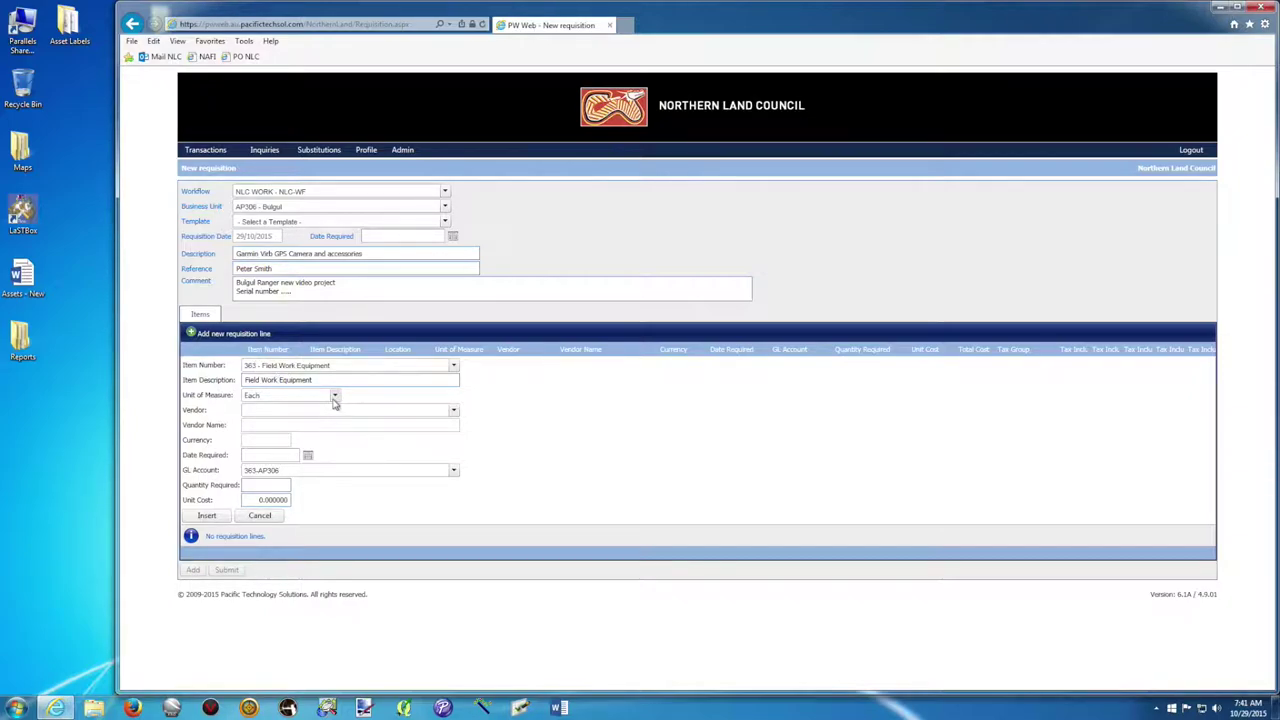
{"action": "left_click", "coordinate": [334, 396]}
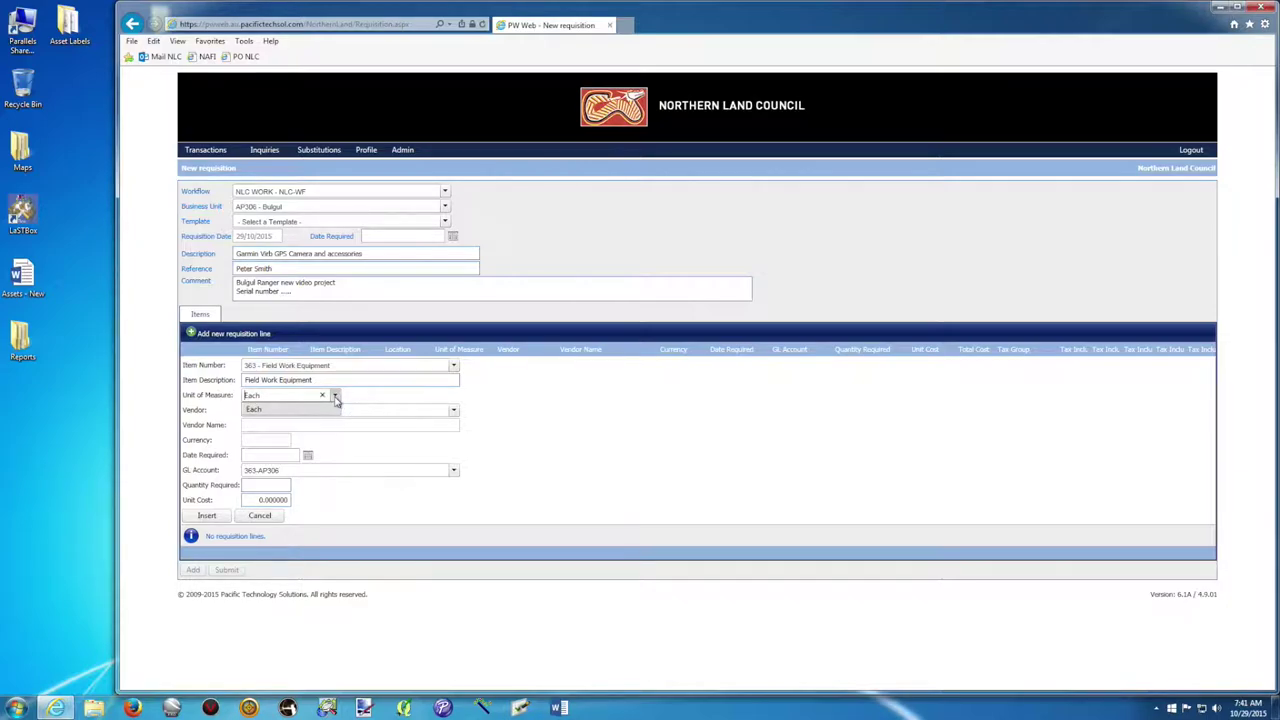
{"action": "left_click", "coordinate": [332, 397]}
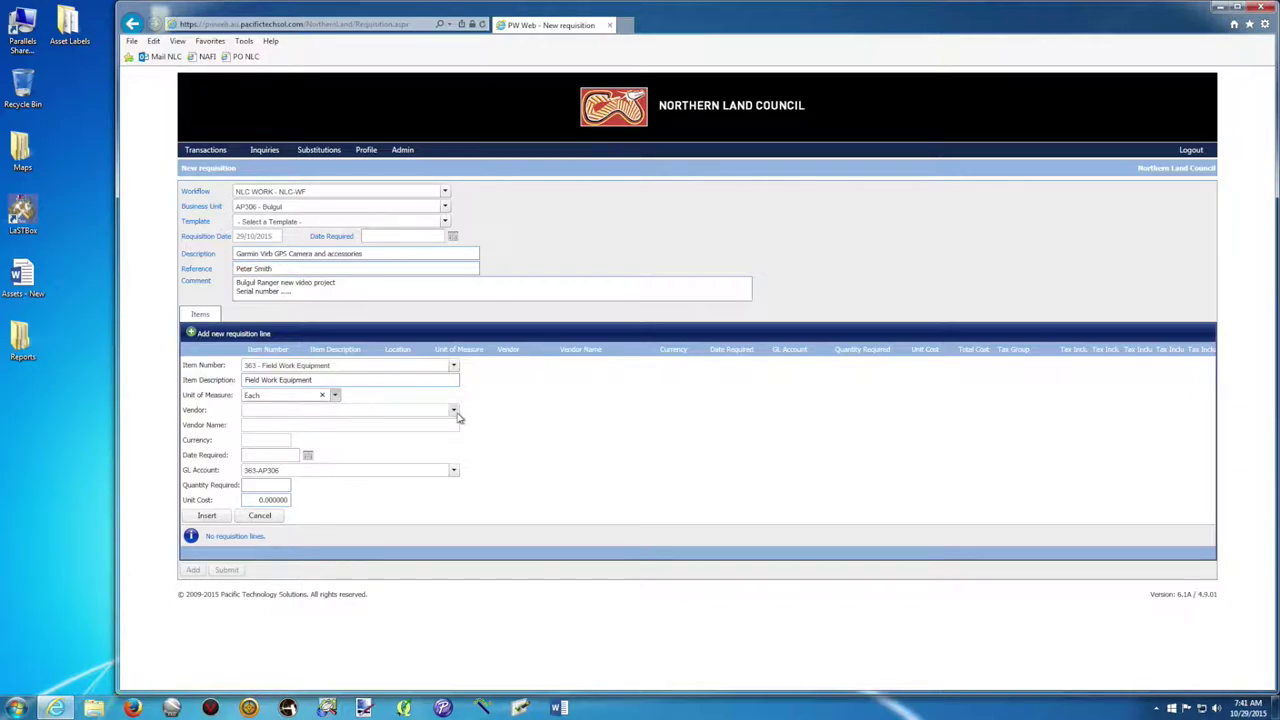
Filter vendors by area9 and pick ARE002 - AREA9 IT SOLUTIONS.
{"action": "left_click", "coordinate": [432, 411]}
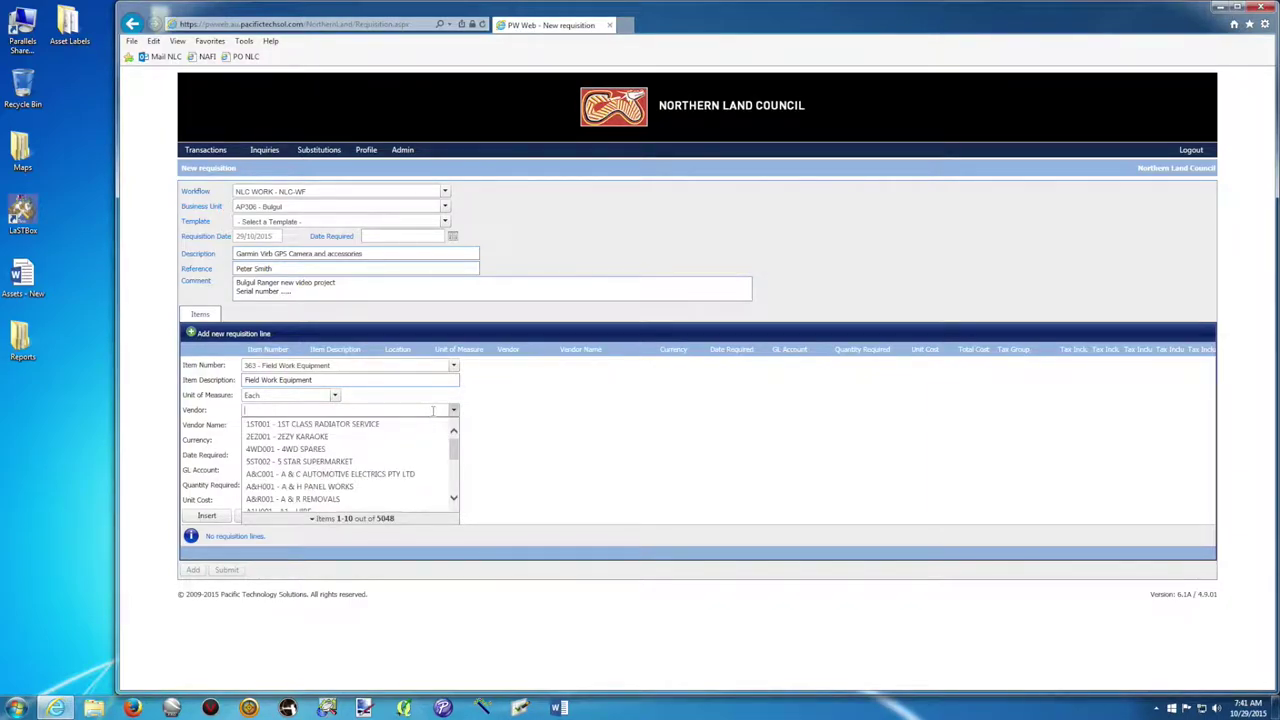
{"action": "type", "text": "are"}
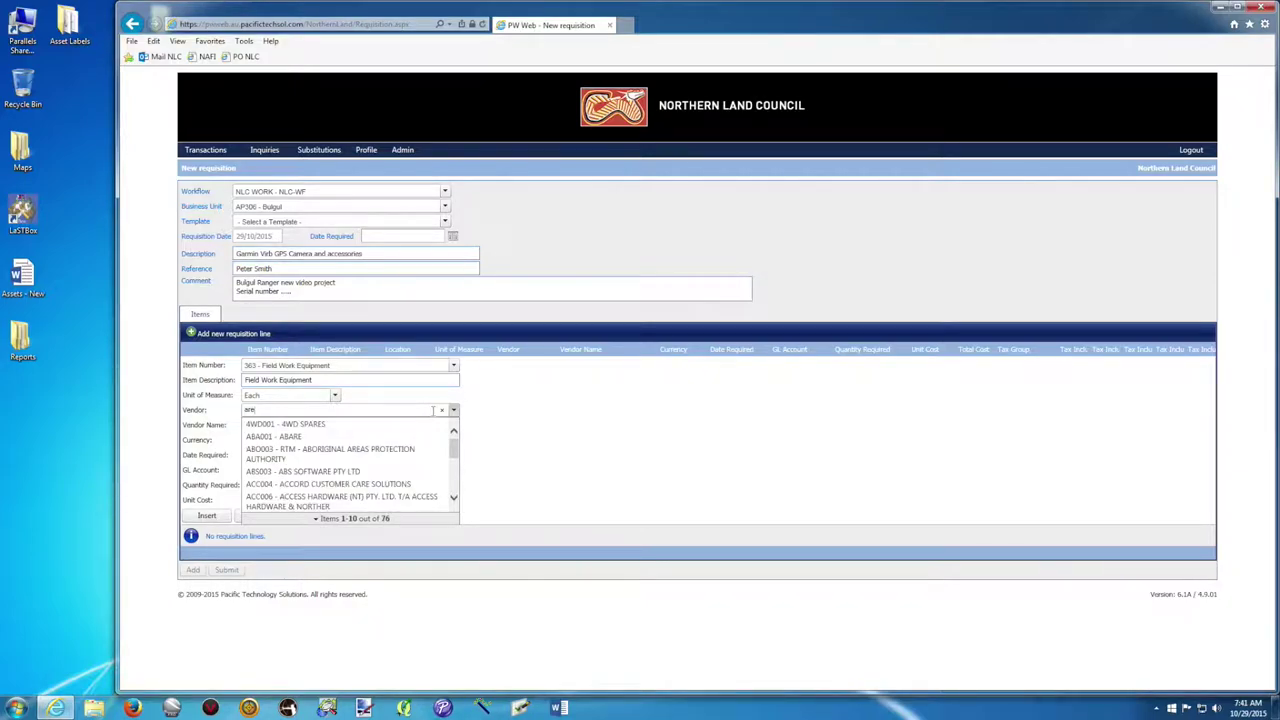
{"action": "type", "text": "a"}
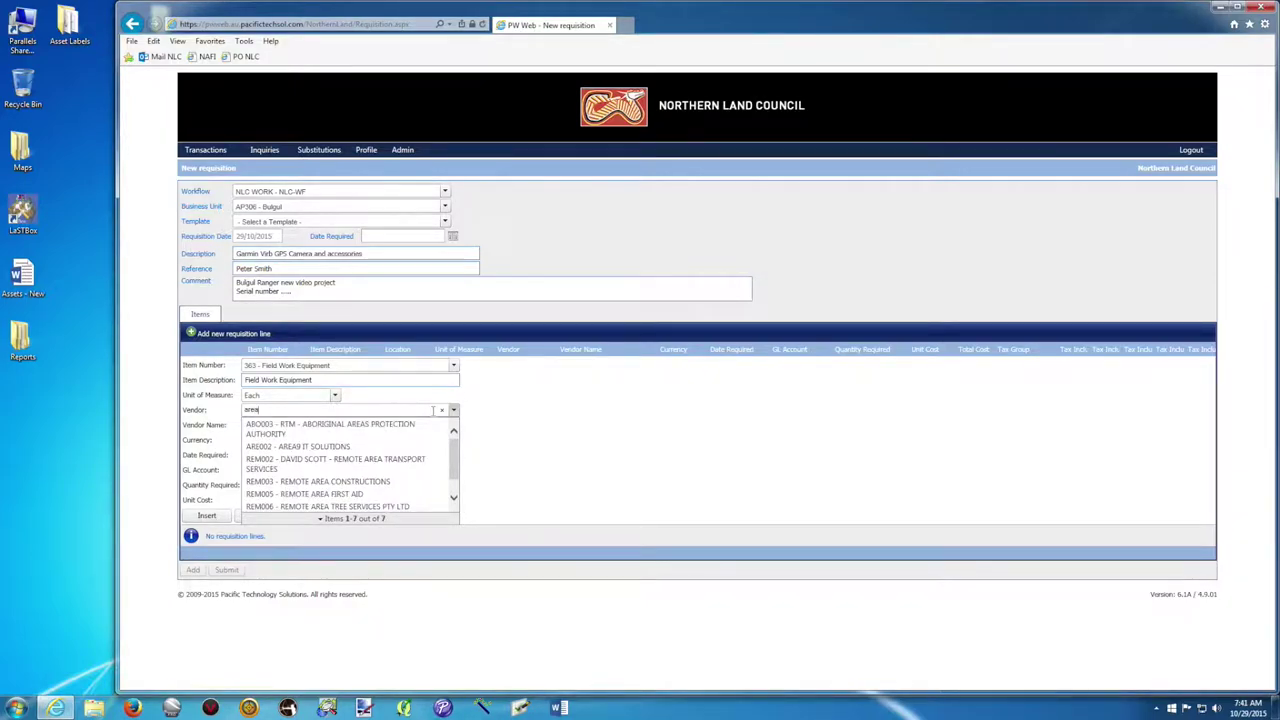
{"action": "type", "text": "9"}
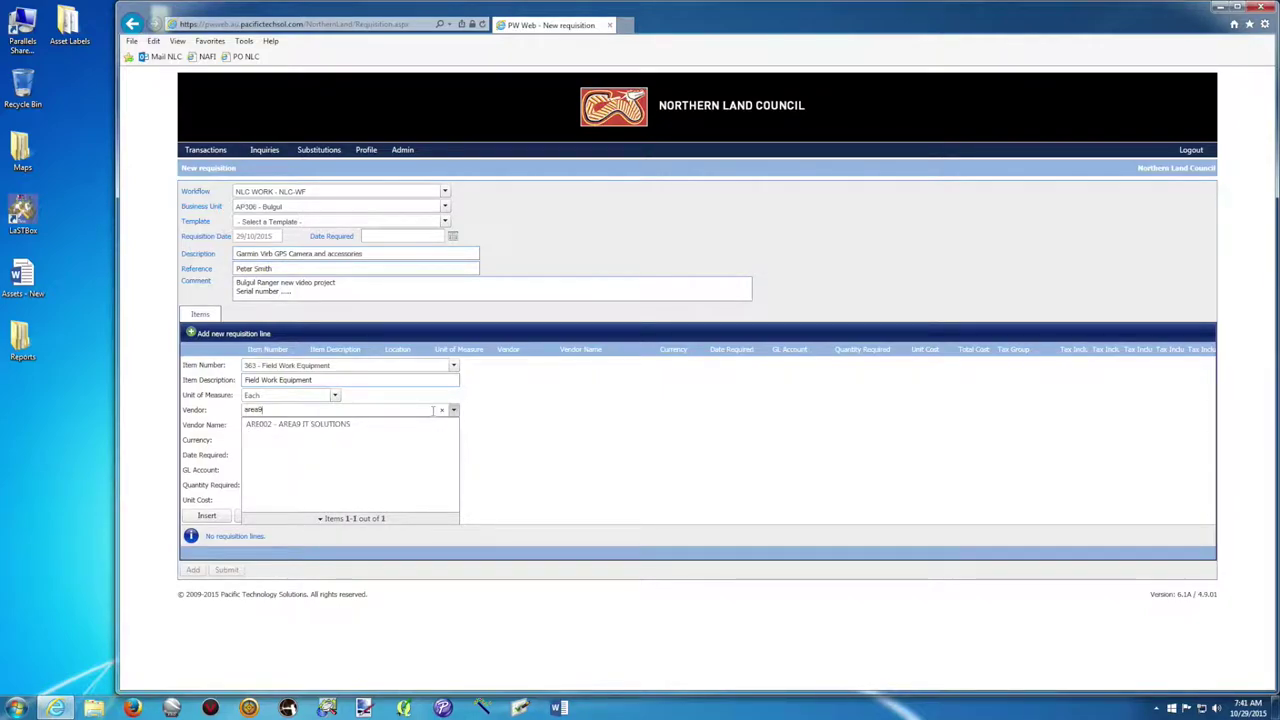
{"action": "left_click", "coordinate": [296, 430]}
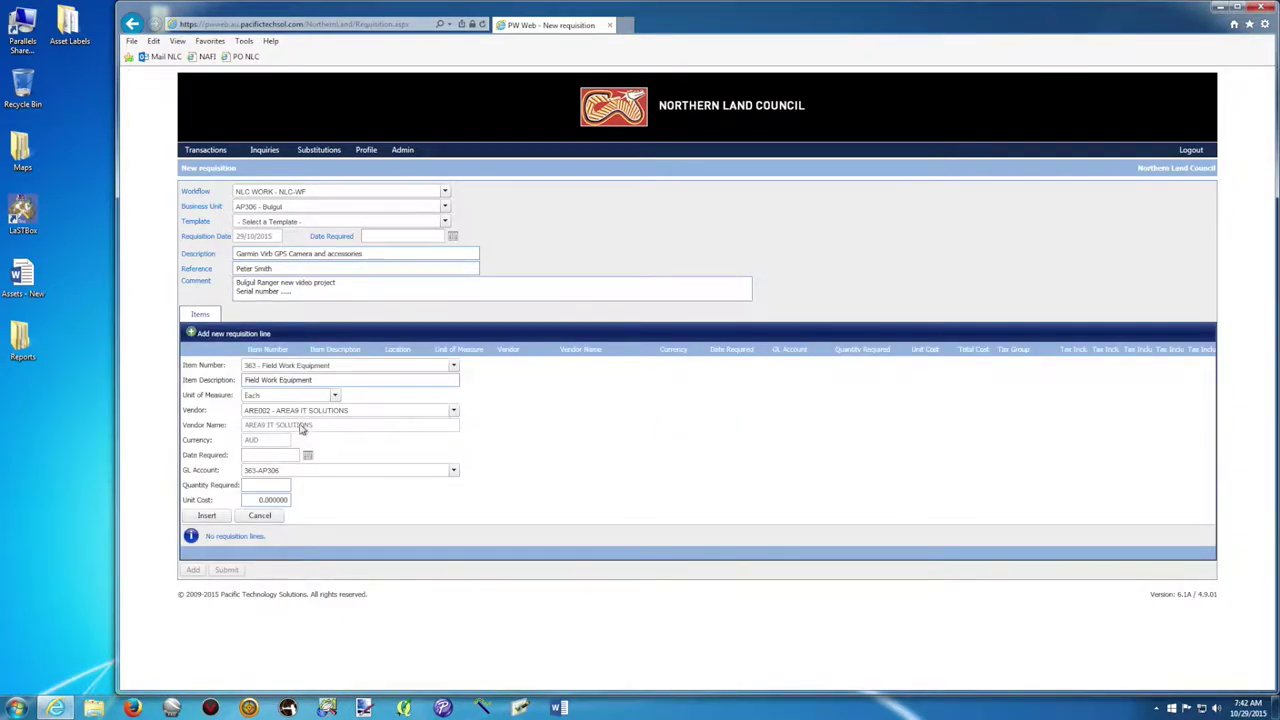
Browse the full vendor list, then re-select AREA9 IT SOLUTIONS by searching area9 again.
{"action": "left_click", "coordinate": [353, 411]}
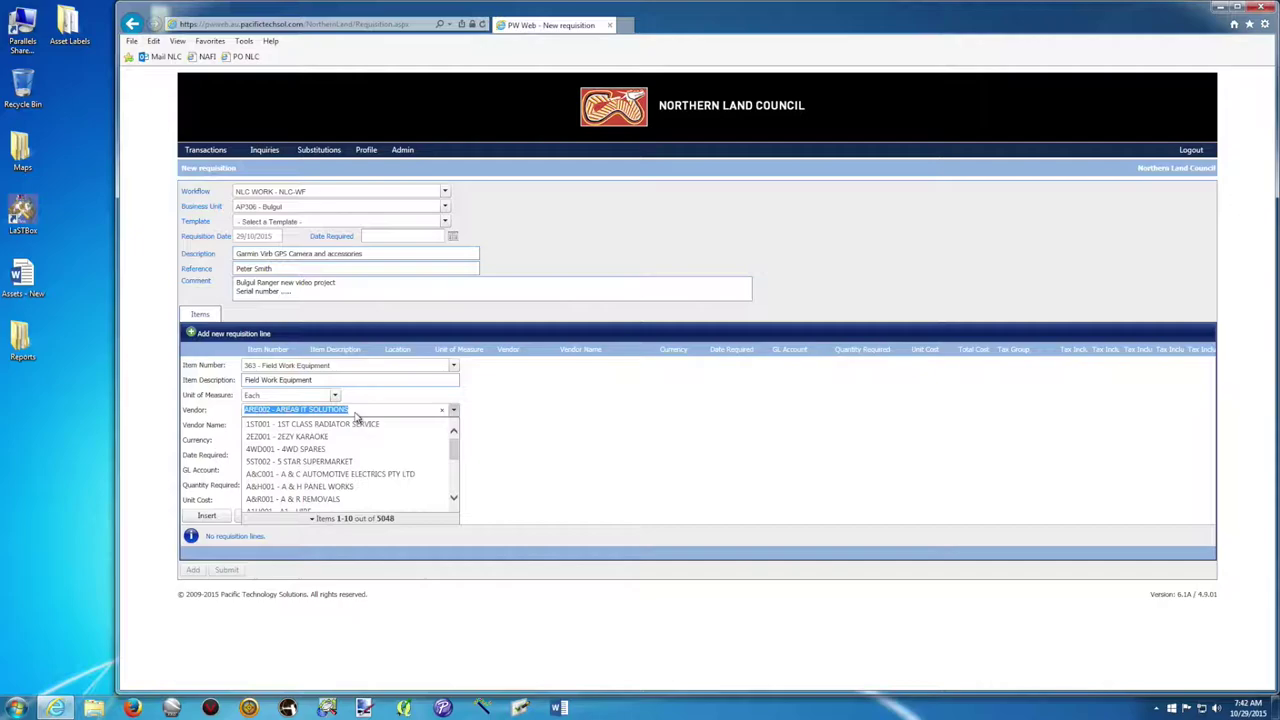
{"action": "left_click", "coordinate": [453, 497]}
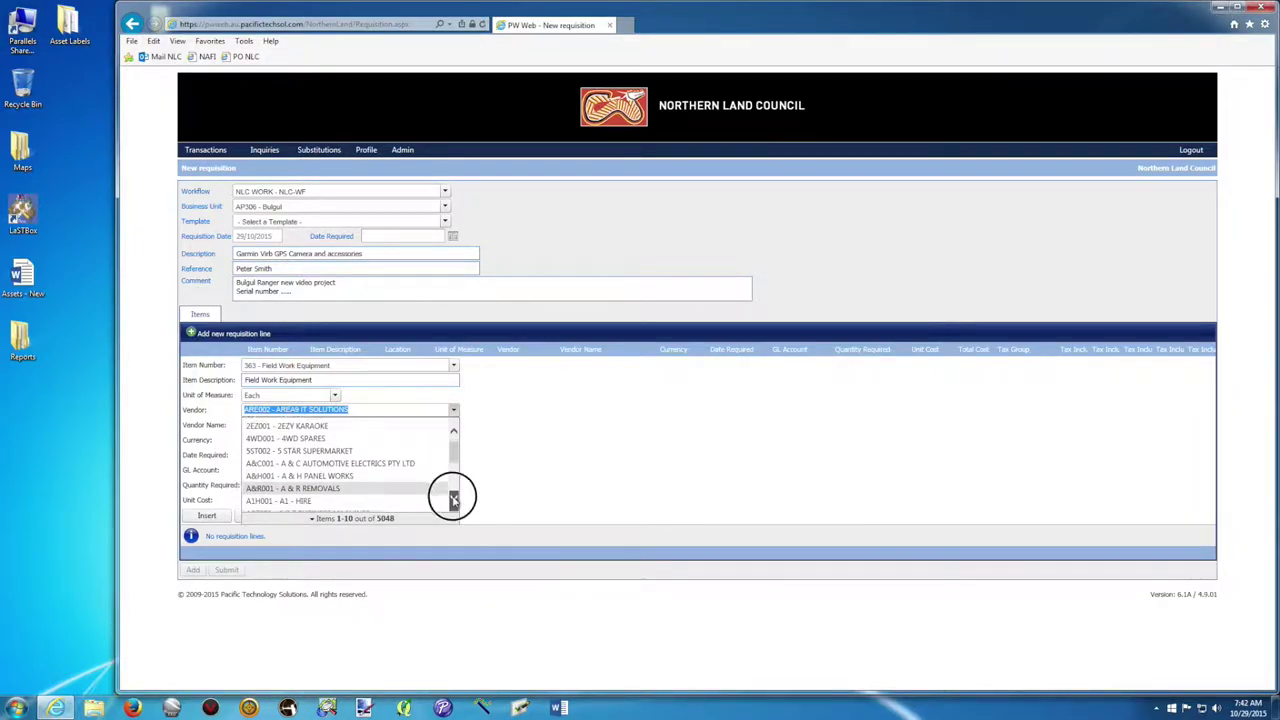
{"action": "left_click", "coordinate": [455, 476]}
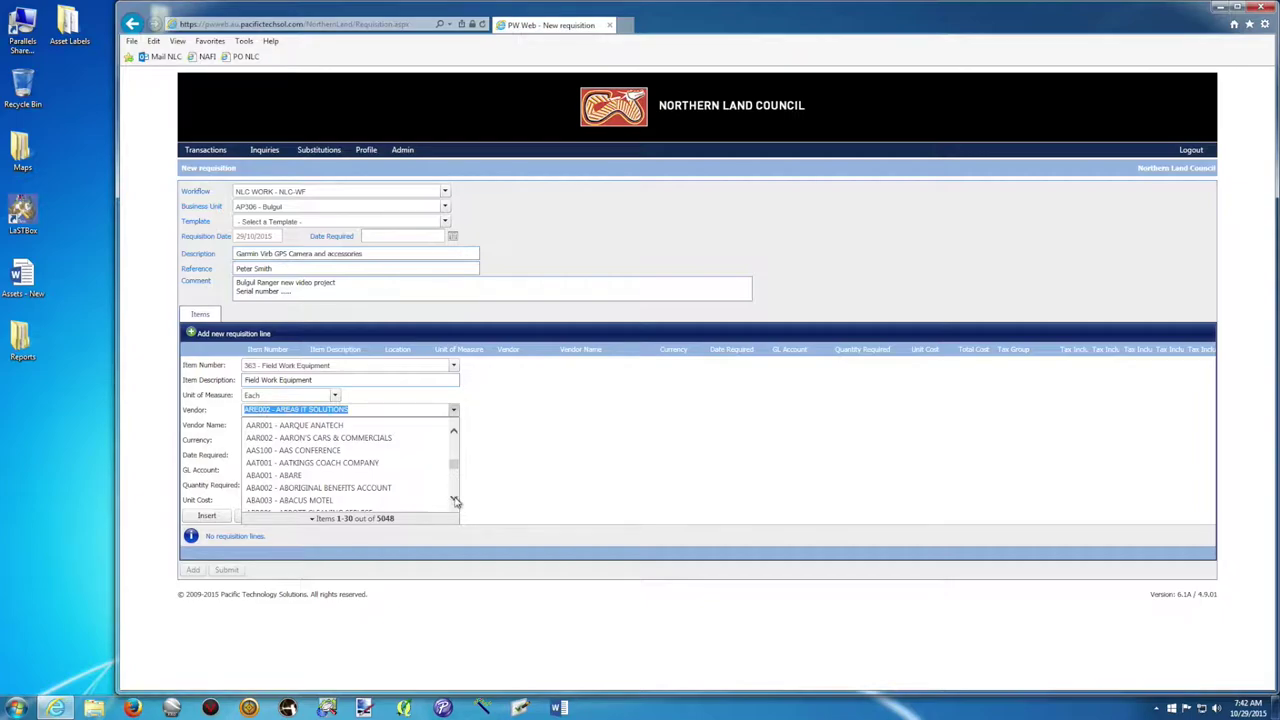
{"action": "left_click", "coordinate": [454, 499]}
{"action": "left_click", "coordinate": [454, 499]}
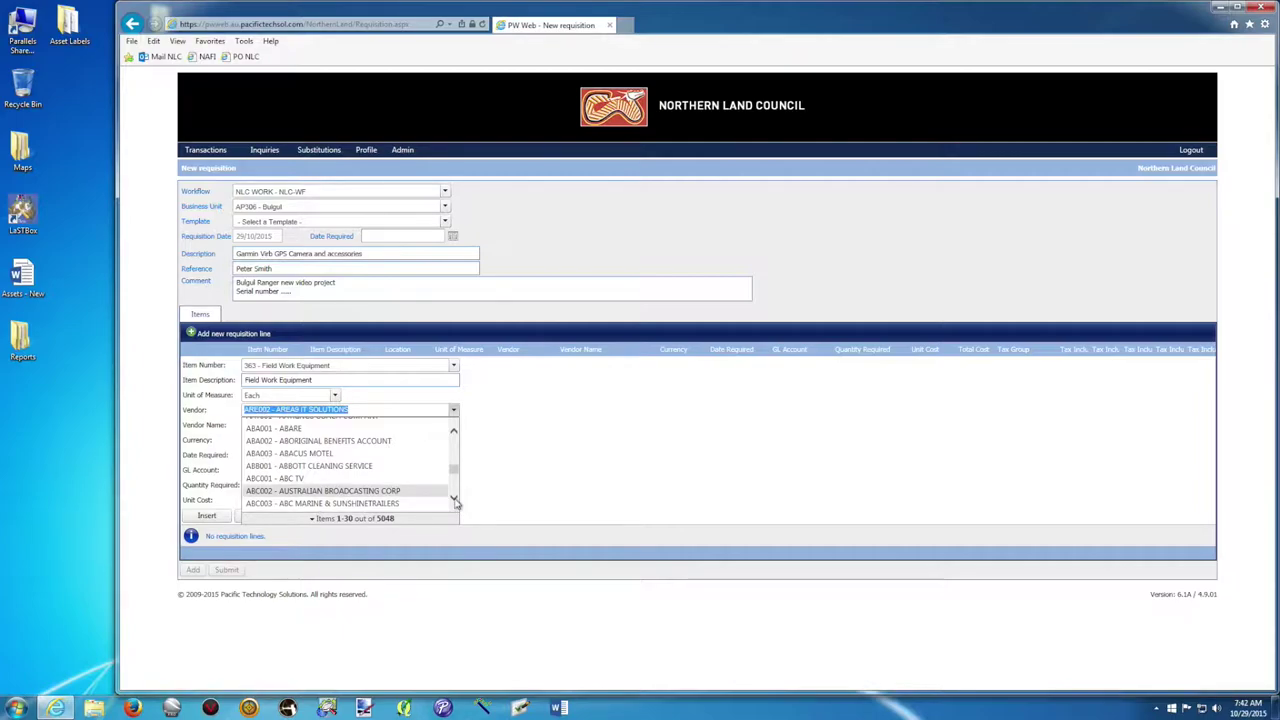
{"action": "left_click", "coordinate": [454, 499]}
{"action": "left_click", "coordinate": [452, 494]}
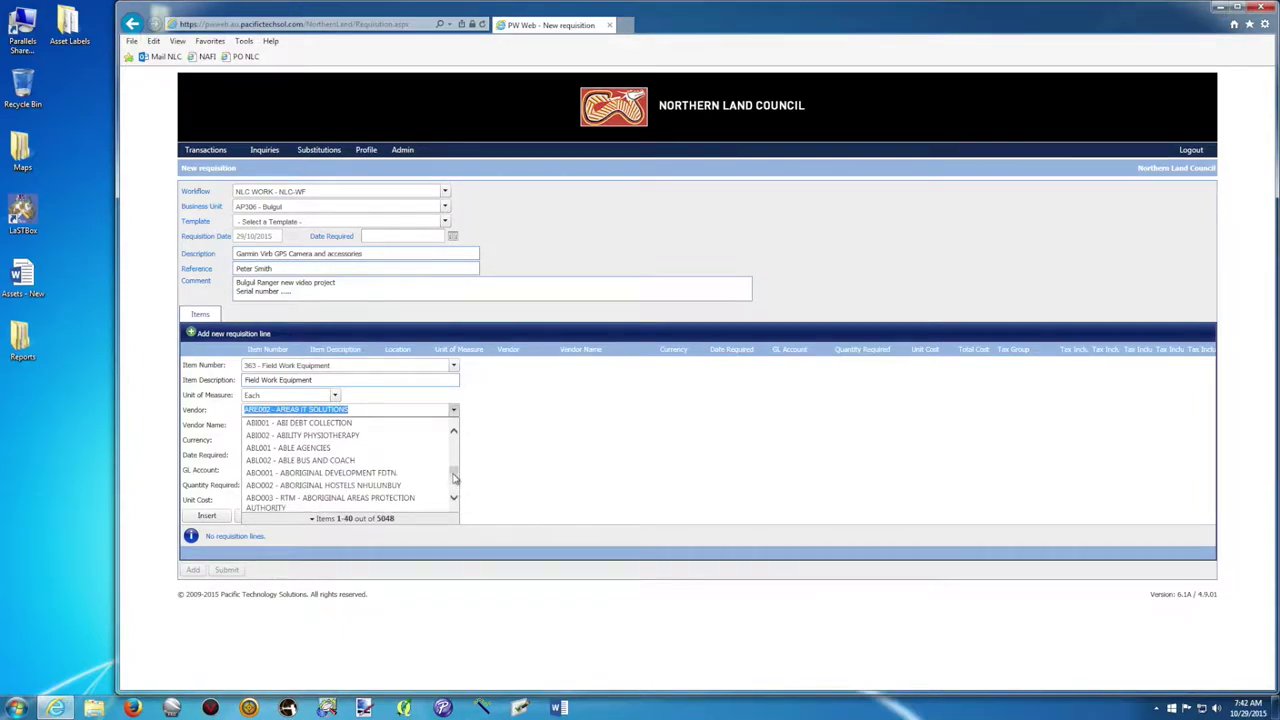
{"action": "left_click", "coordinate": [165, 408]}
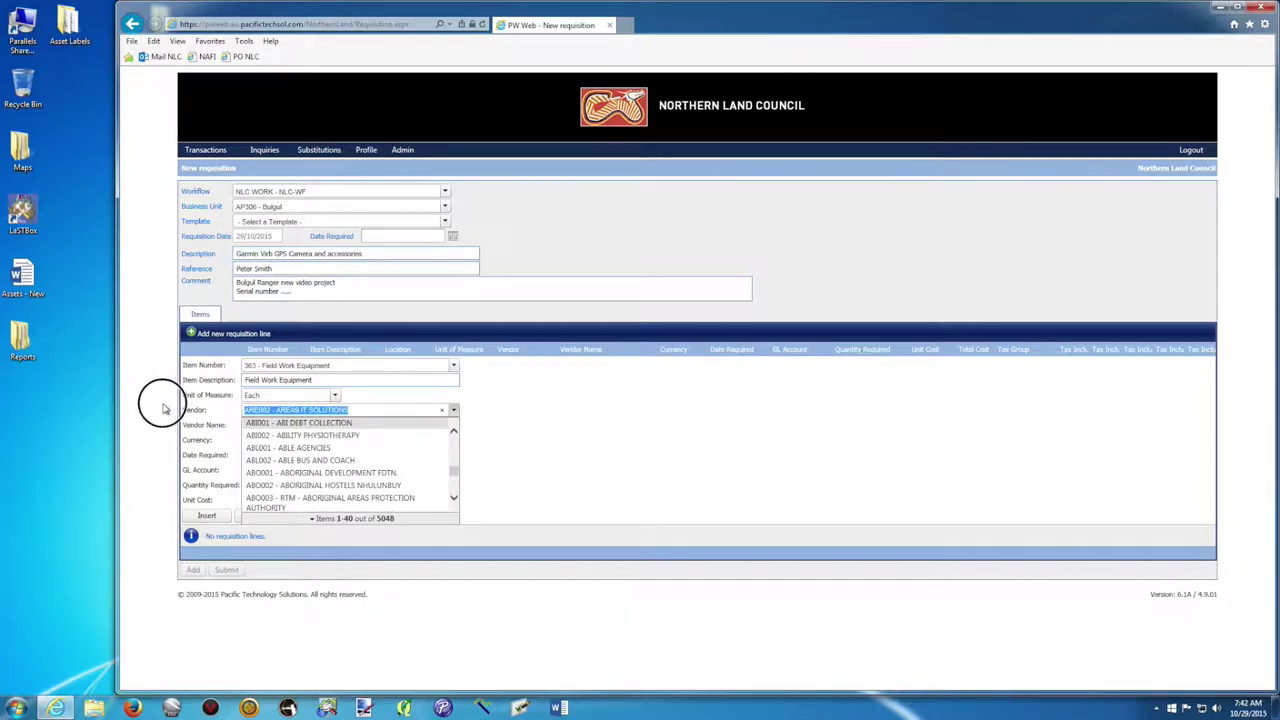
{"action": "type", "text": "area"}
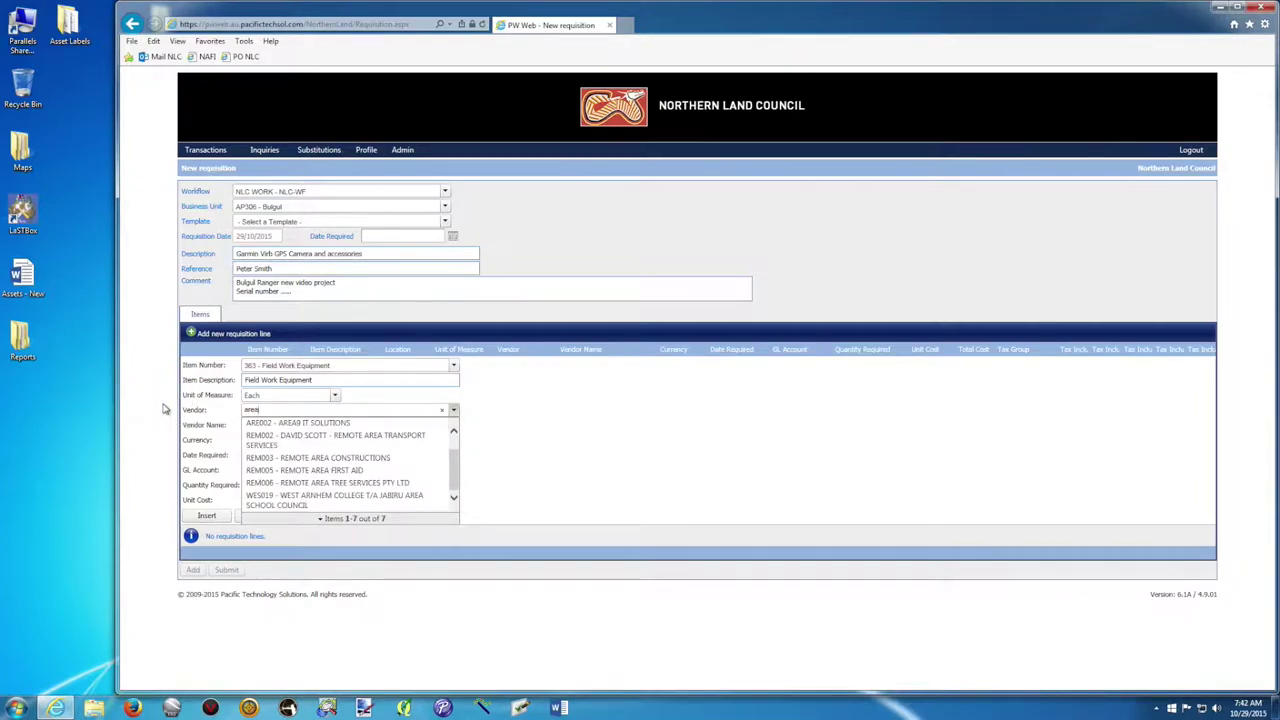
{"action": "type", "text": "9"}
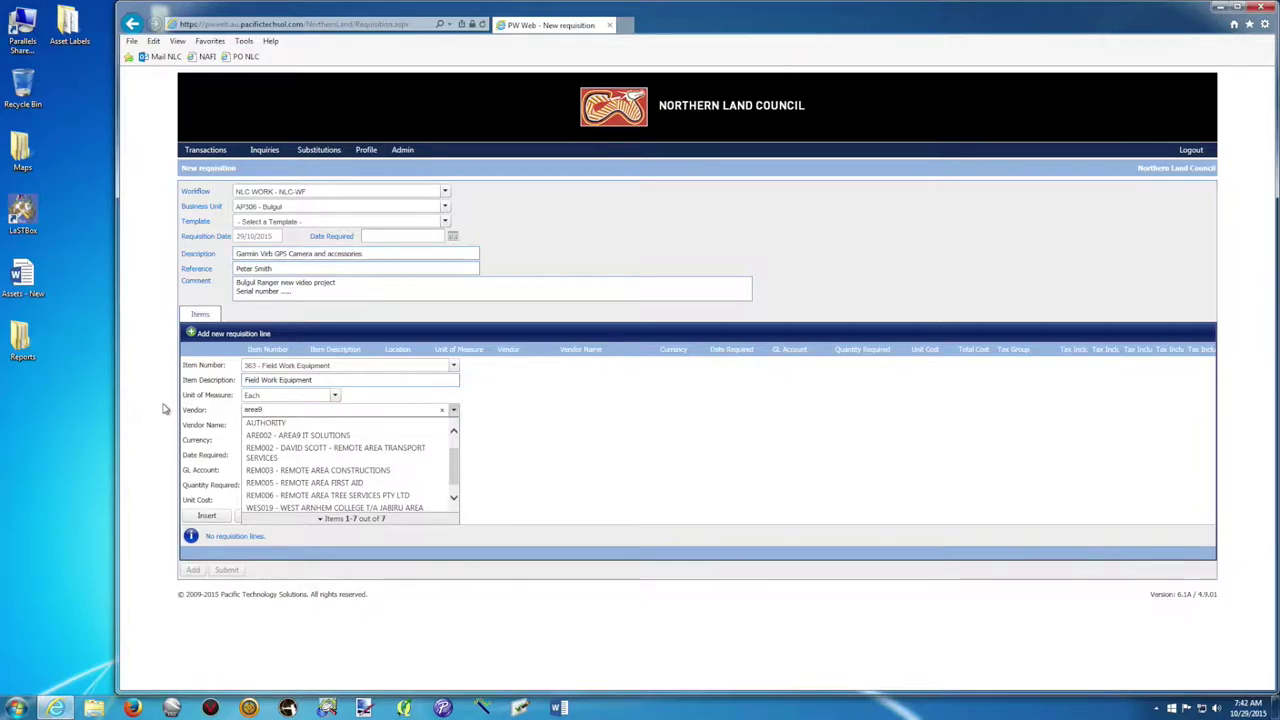
{"action": "left_click", "coordinate": [297, 424]}
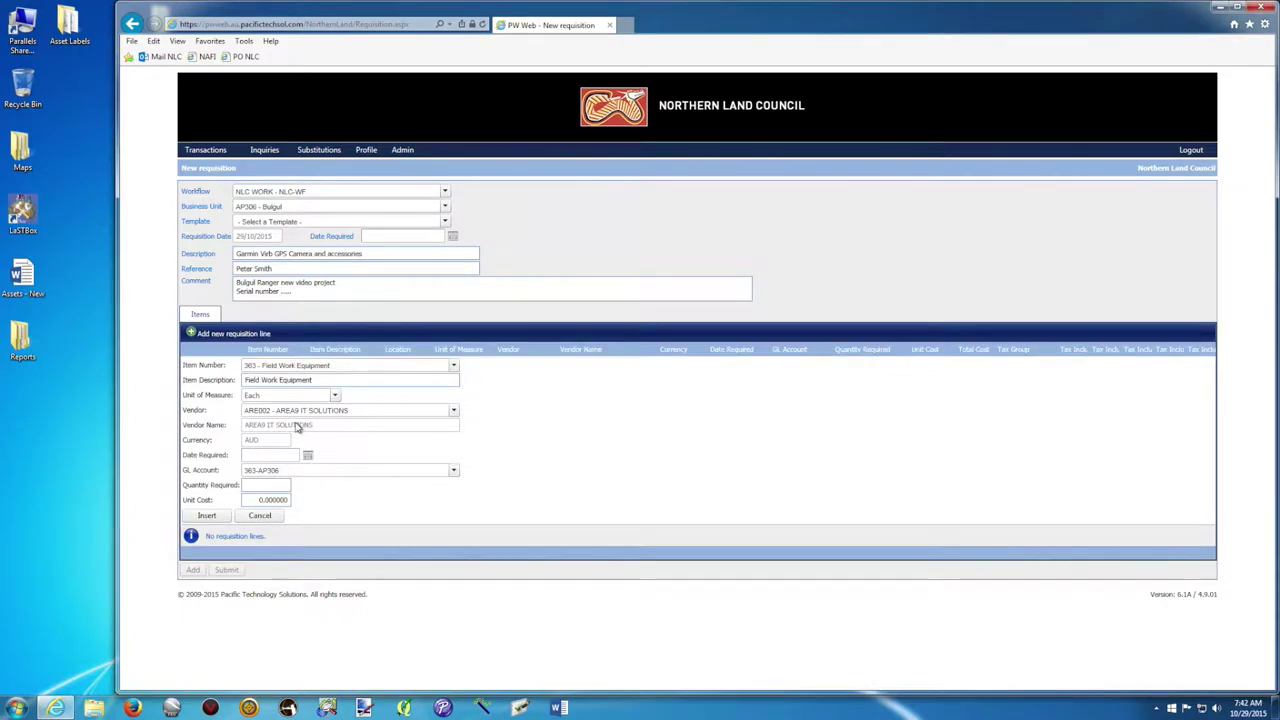
Enter quantity 2 and a unit cost of 400 on the line.
{"action": "left_click", "coordinate": [278, 456]}
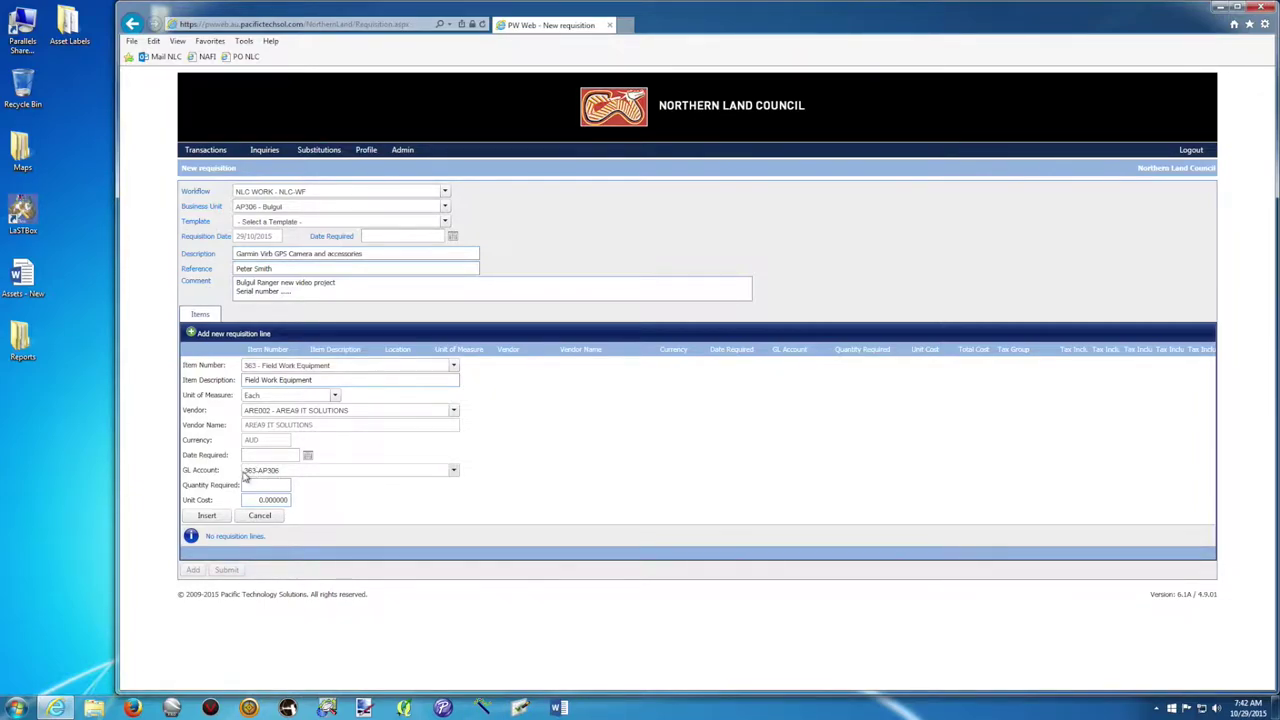
{"action": "left_click", "coordinate": [252, 484]}
{"action": "left_click", "coordinate": [256, 501]}
{"action": "type", "text": "530"}
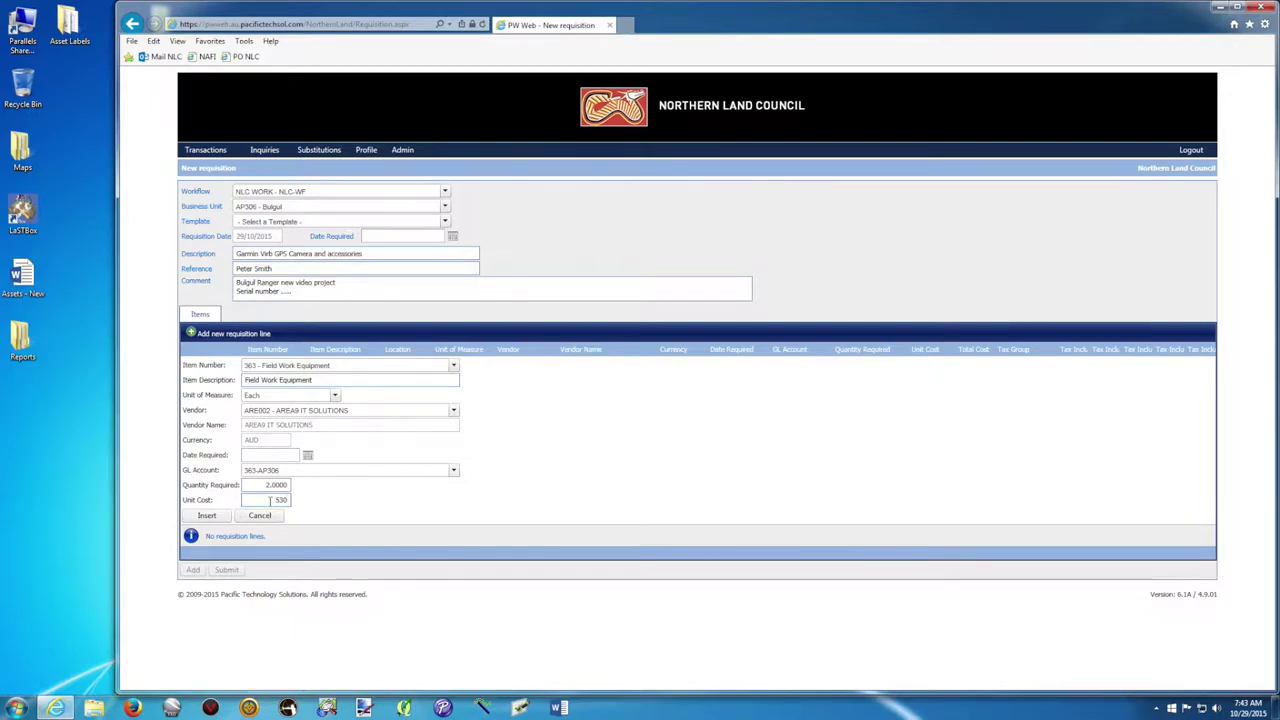
{"action": "double_click", "coordinate": [285, 500]}
{"action": "double_click", "coordinate": [281, 500]}
{"action": "left_click_drag", "start_coordinate": [269, 500], "coordinate": [333, 507]}
Insert the Field Work Equipment line into the requisition.
{"action": "left_click", "coordinate": [207, 516]}
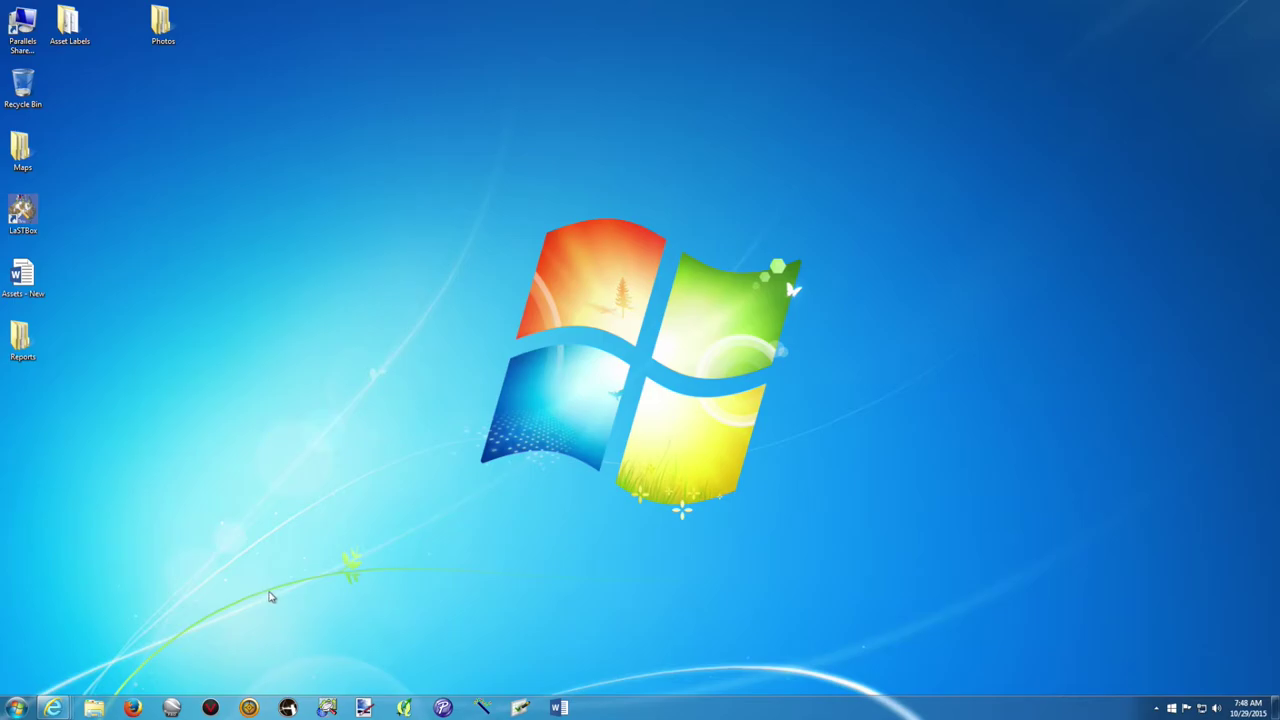
Bring Internet Explorer back and view the Northern Land Council Purchase Order email in Outlook Web App.
{"action": "mouse_move", "coordinate": [53, 707]}
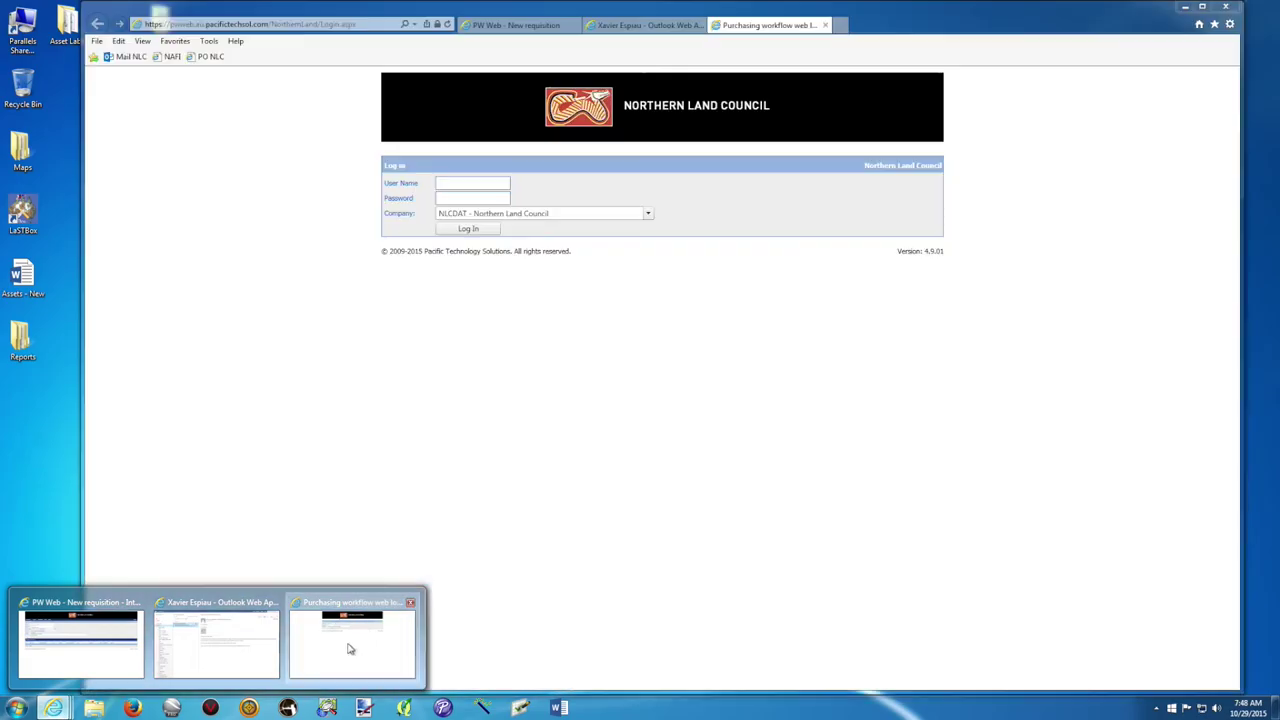
{"action": "left_click", "coordinate": [350, 649]}
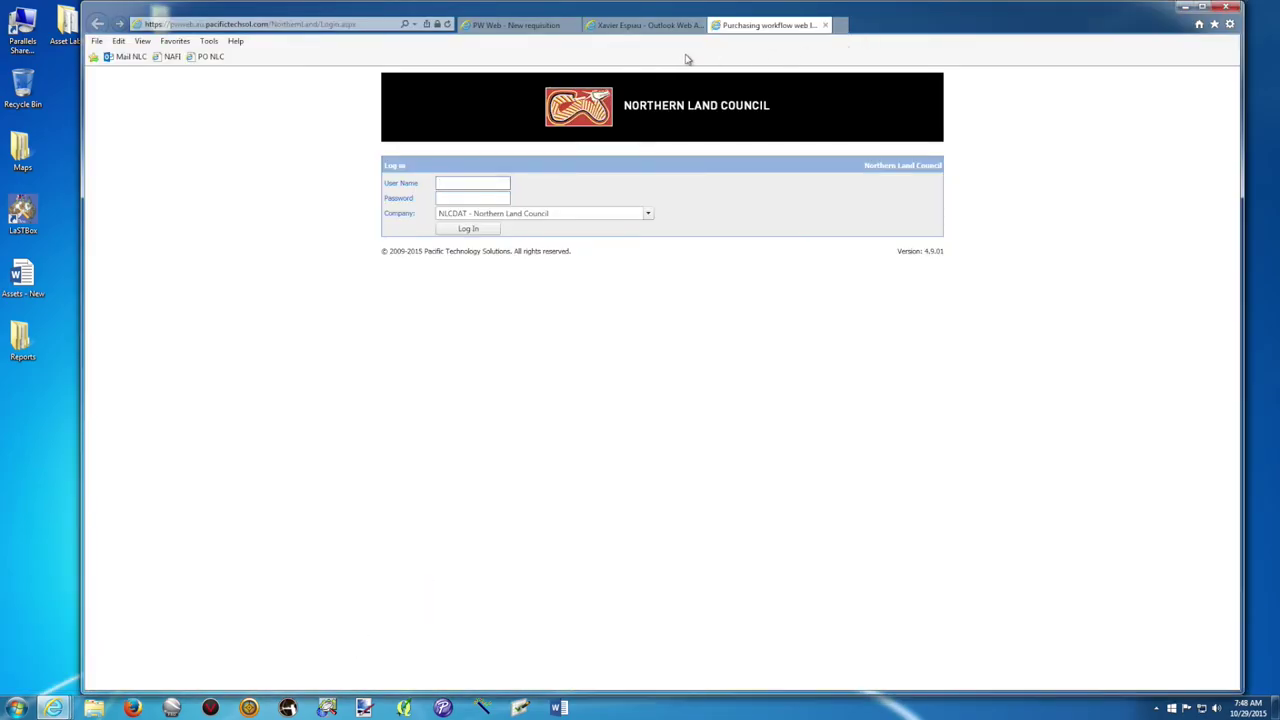
{"action": "left_click", "coordinate": [665, 27]}
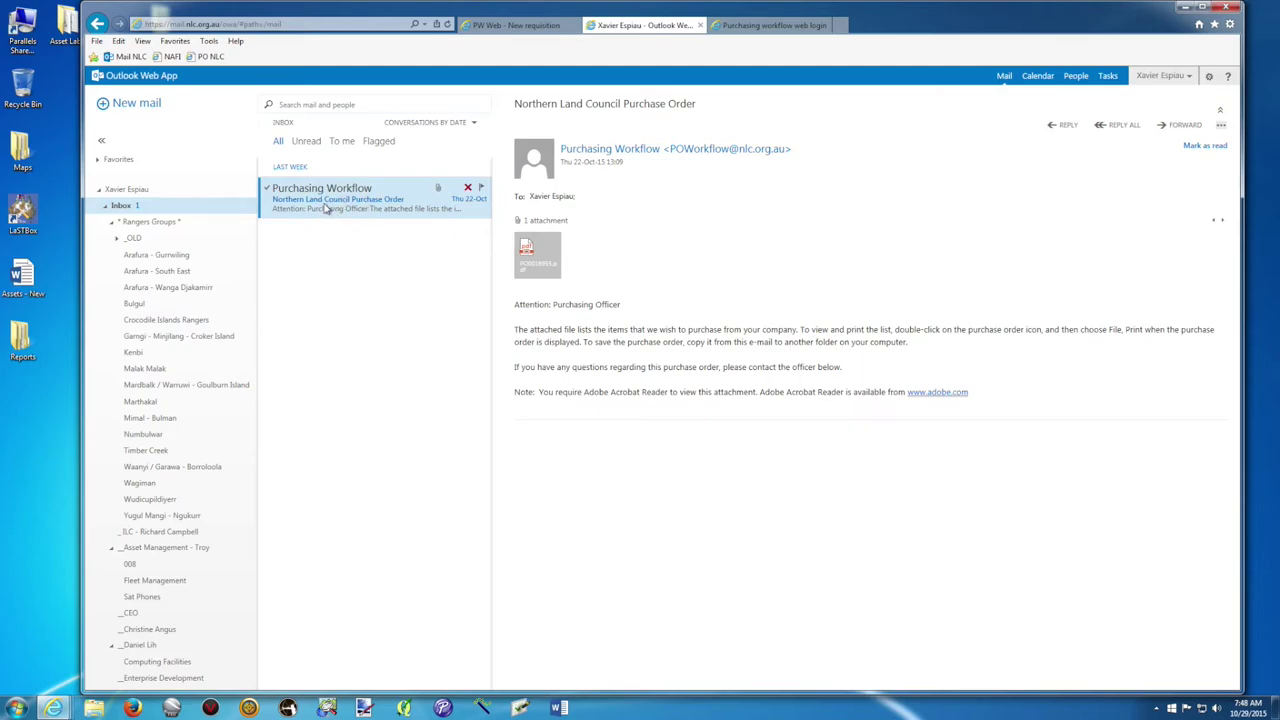
{"action": "mouse_move", "coordinate": [555, 282]}
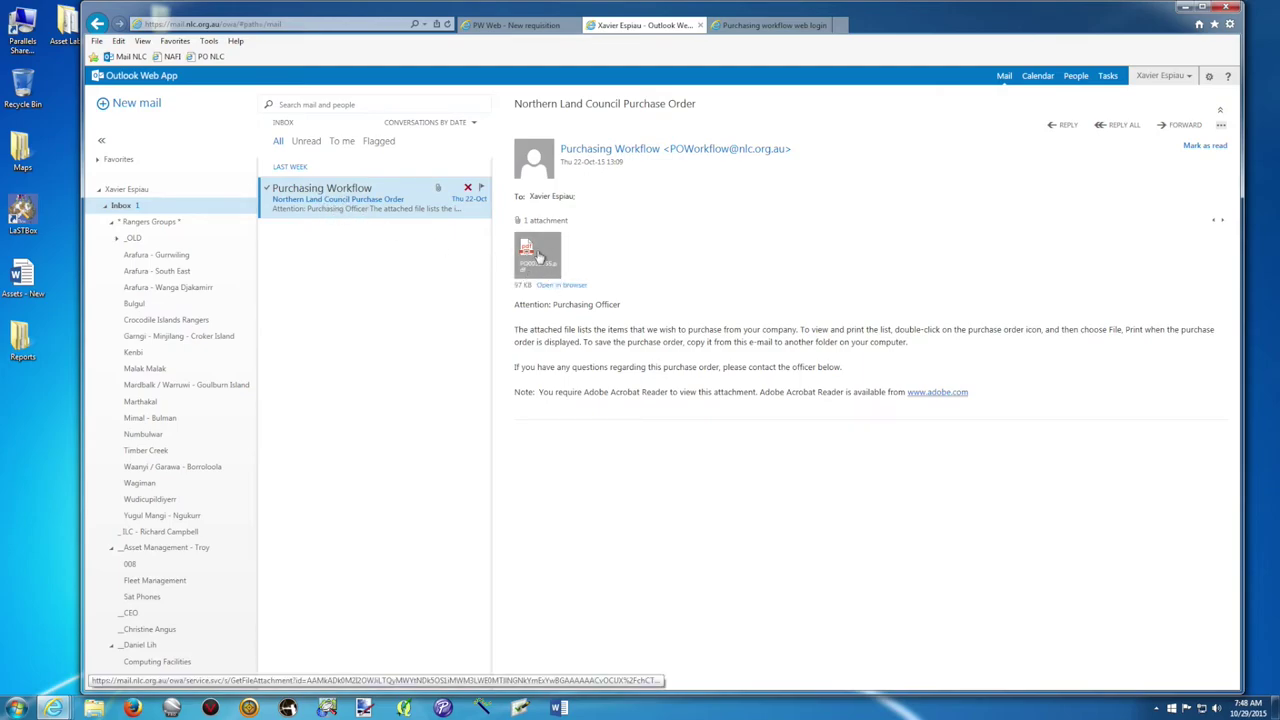